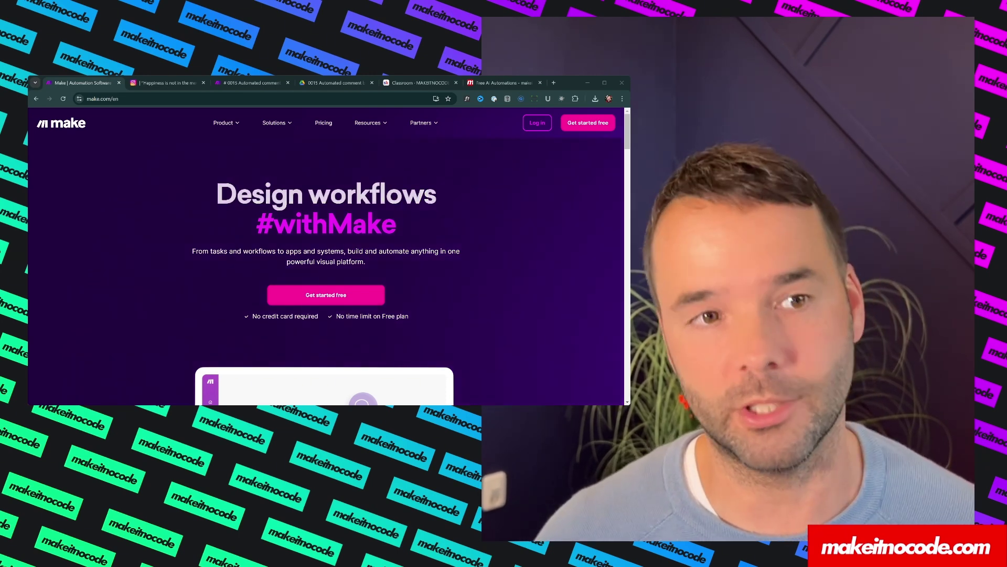
# Look over the example Instagram quote post, the Make home page and the Automated comment bot for Instagram scenario.
pyautogui.click(169, 83)
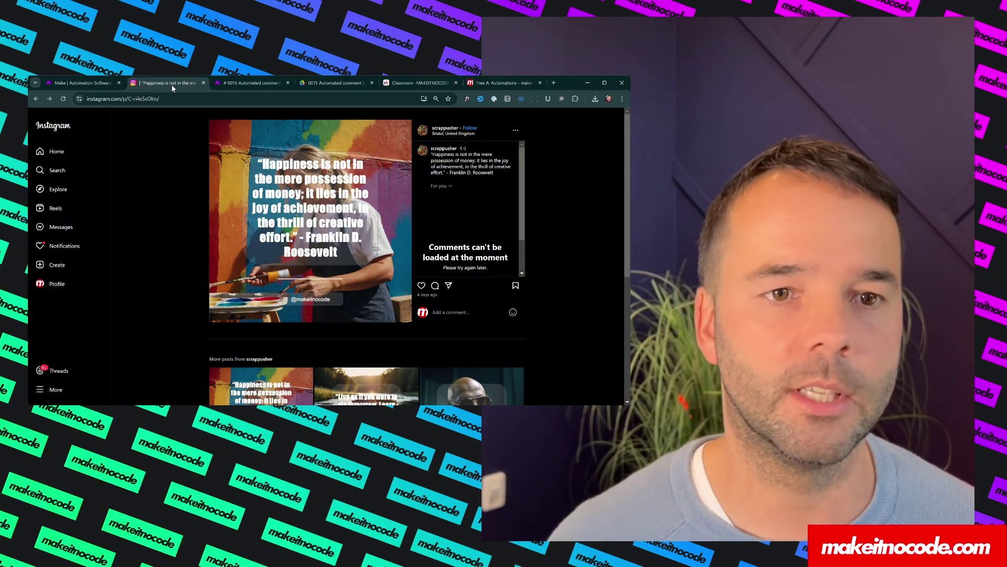
pyautogui.click(95, 83)
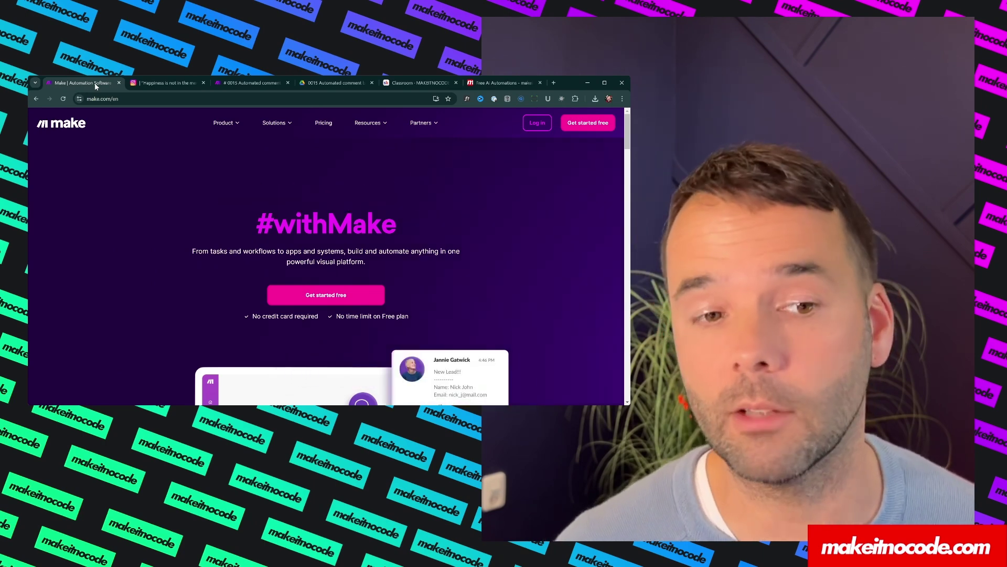
pyautogui.click(252, 83)
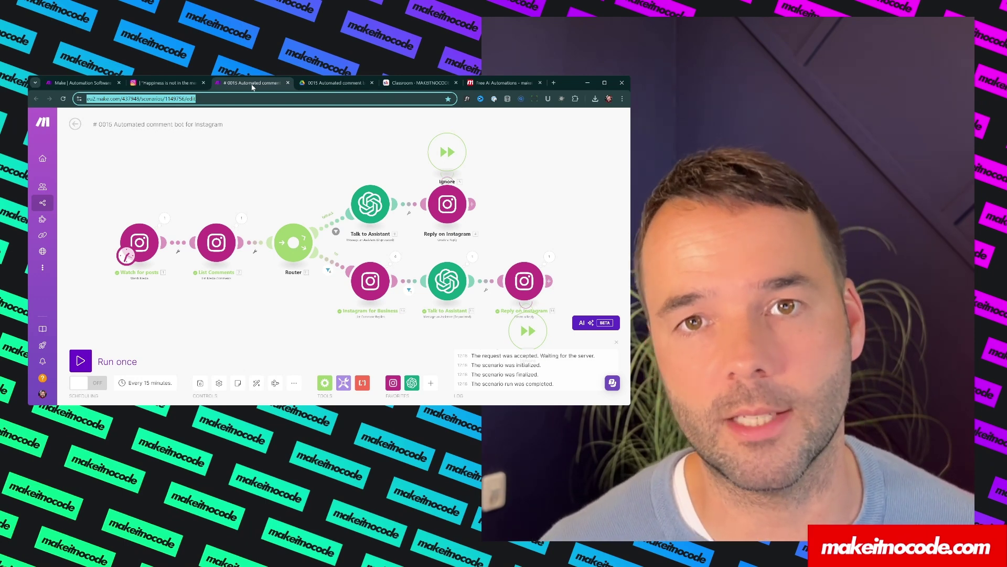
pyautogui.click(335, 84)
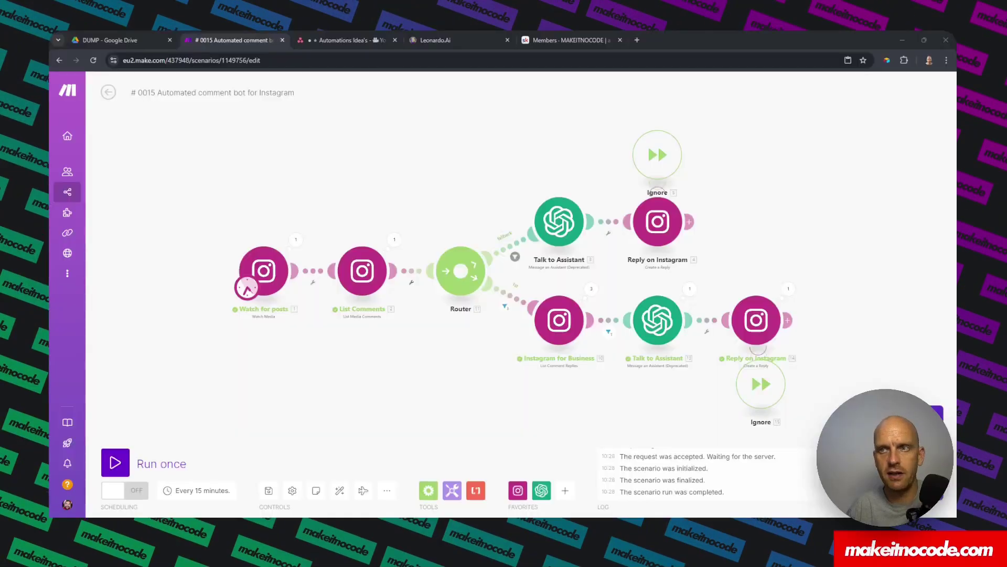
pyautogui.click(329, 363)
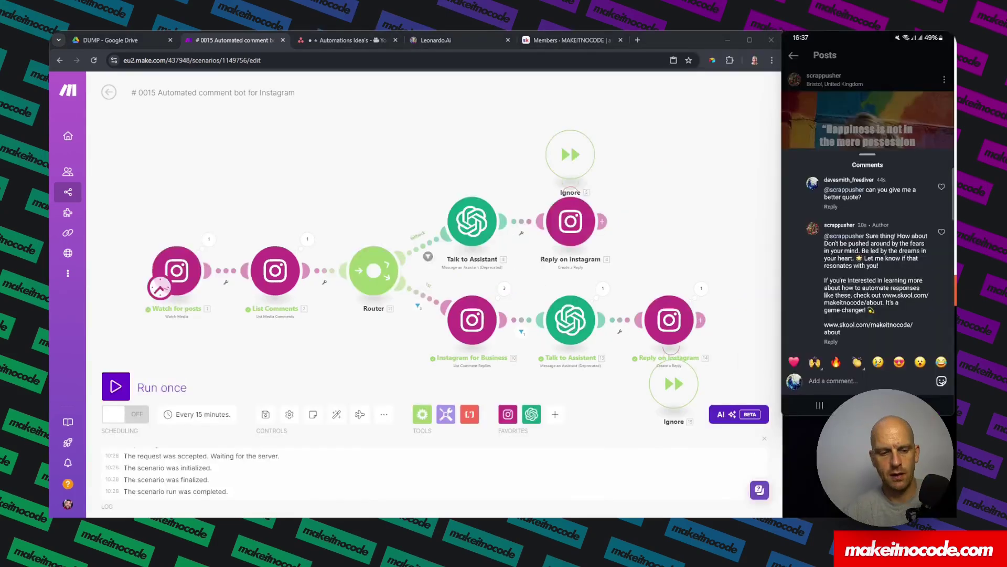
# Post the comment "Hey I really like that quote" on the Instagram quote post from the phone.
pyautogui.click(833, 380)
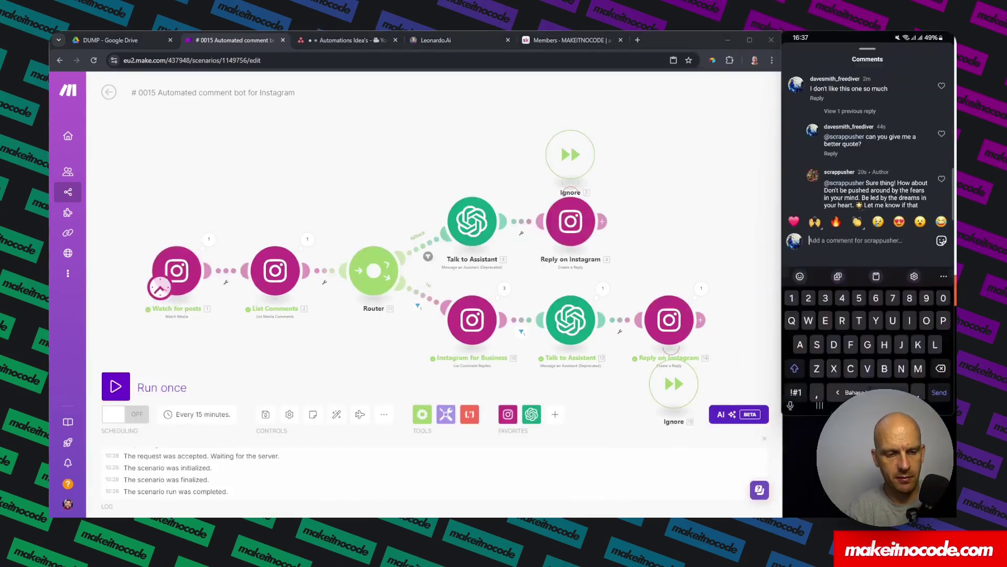
pyautogui.write('Hey i')
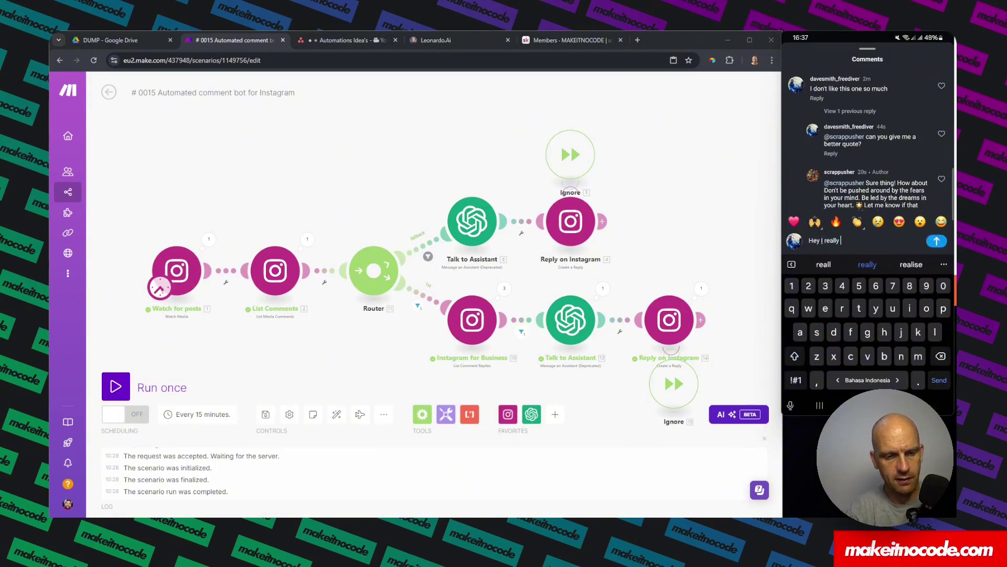
pyautogui.press('BackSpace')
pyautogui.press('BackSpace')
pyautogui.press('BackSpace')
pyautogui.press('BackSpace')
pyautogui.press('BackSpace')
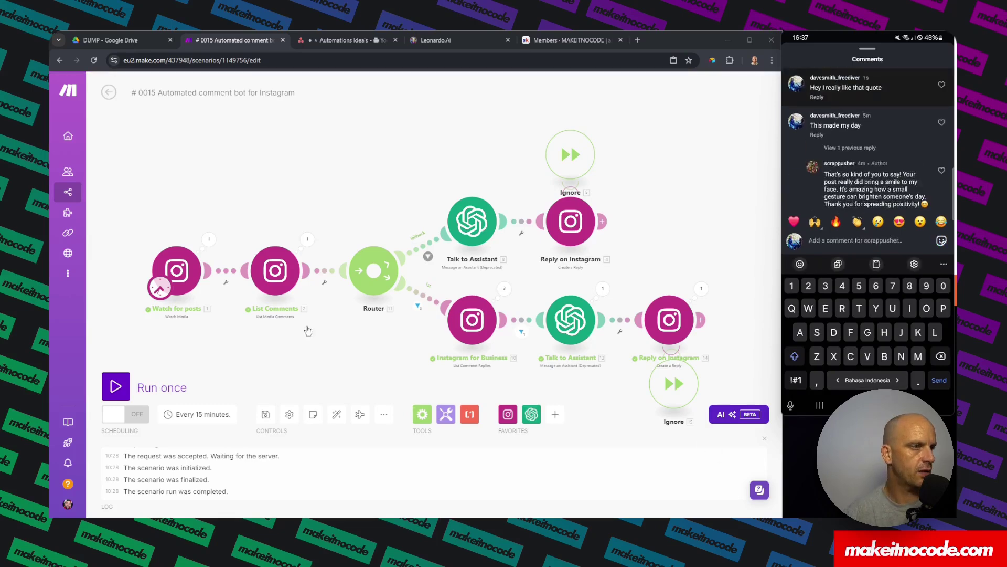
pyautogui.rightClick(177, 273)
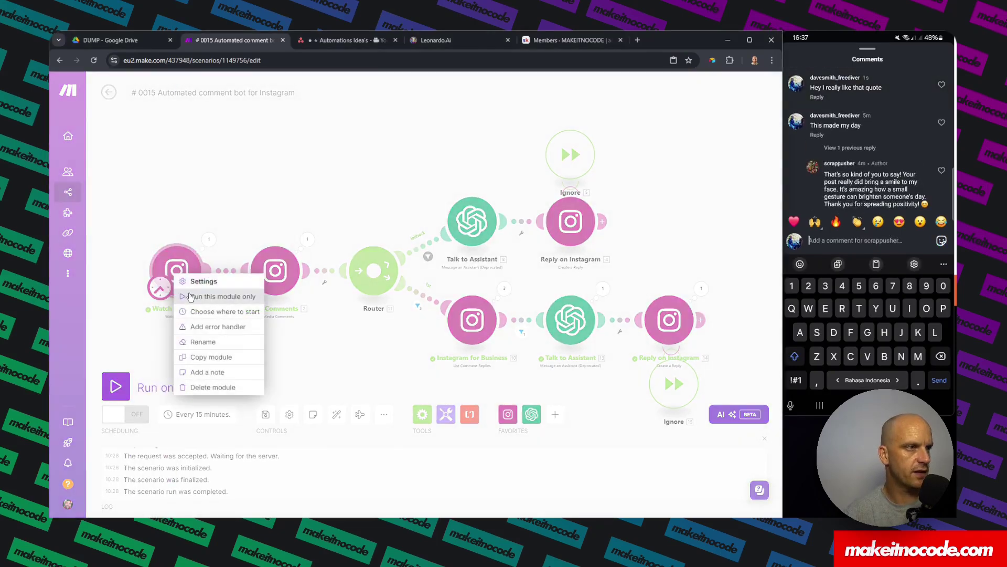
pyautogui.click(215, 312)
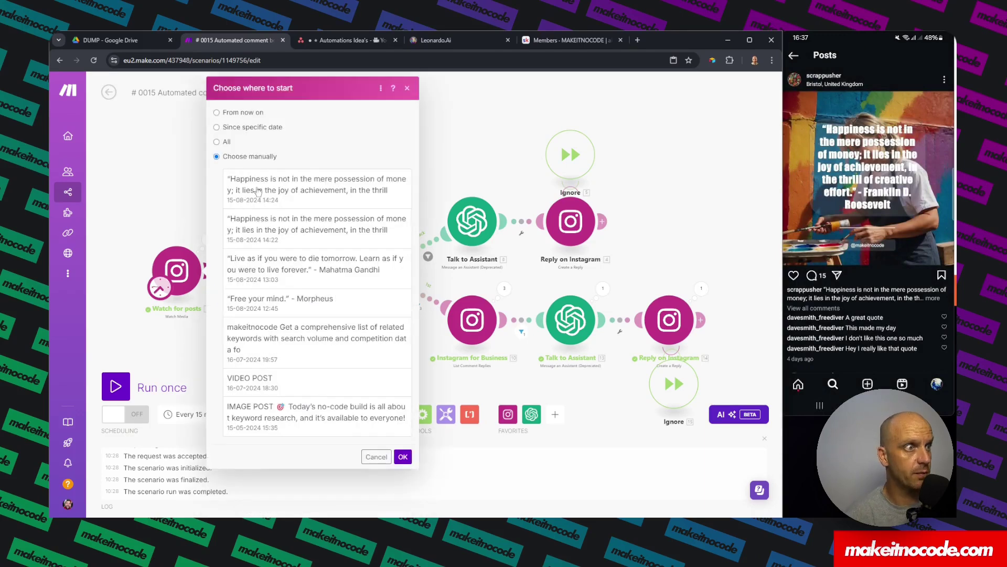
pyautogui.click(264, 188)
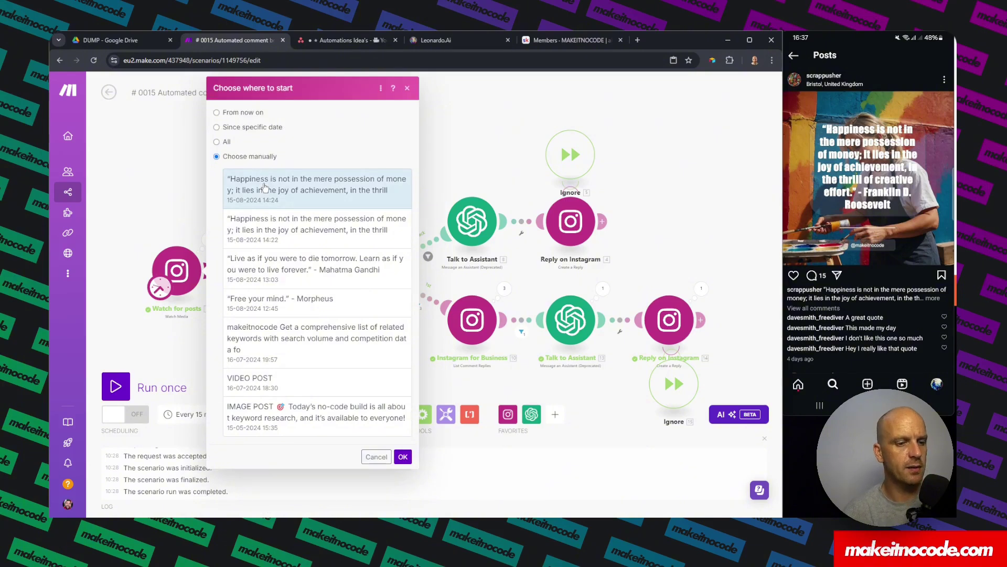
pyautogui.click(403, 456)
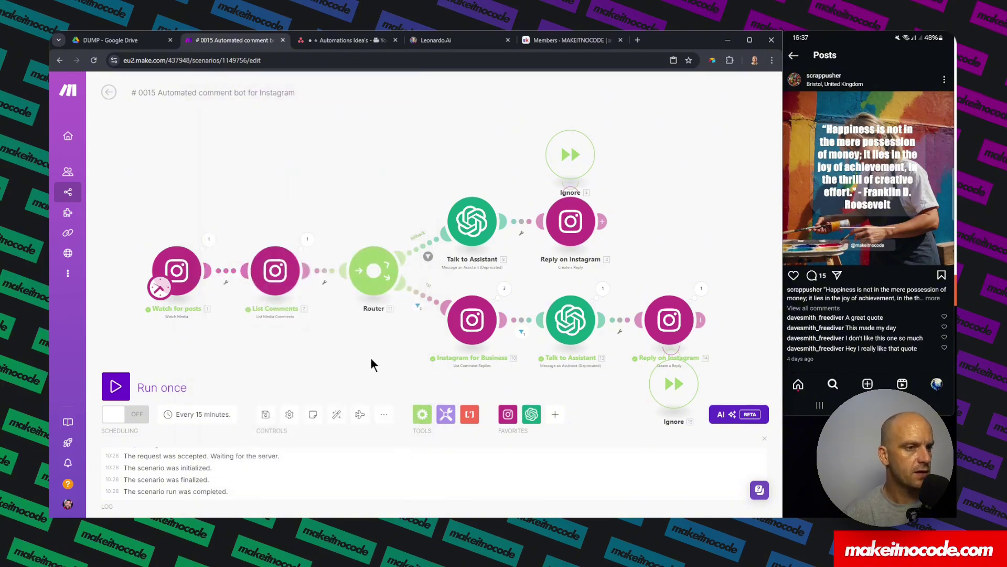
pyautogui.click(116, 387)
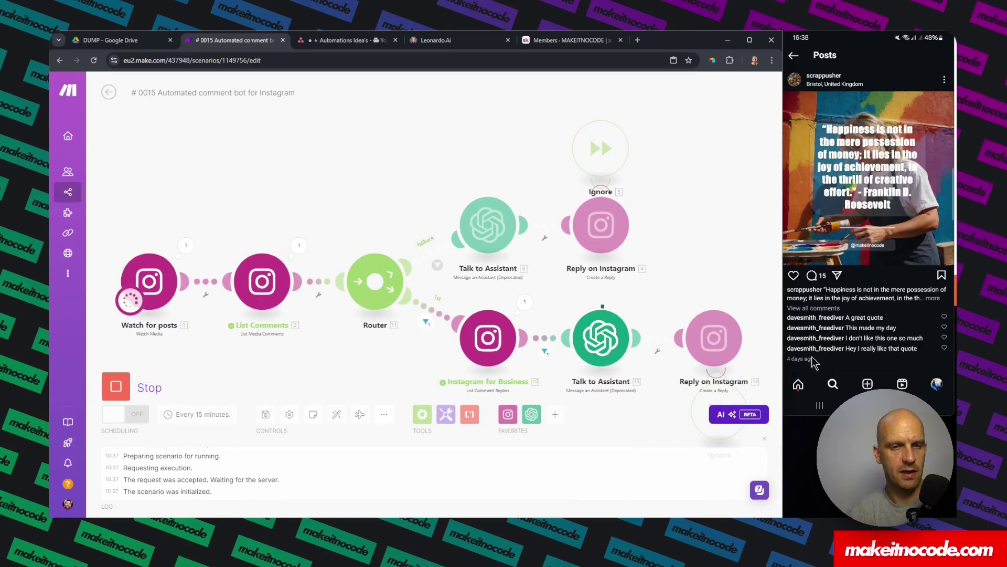
# Reopen the quote post's comments on the phone and start a reply to the bot's "Hey there! How can I help you today?" comment.
pyautogui.rightClick(850, 353)
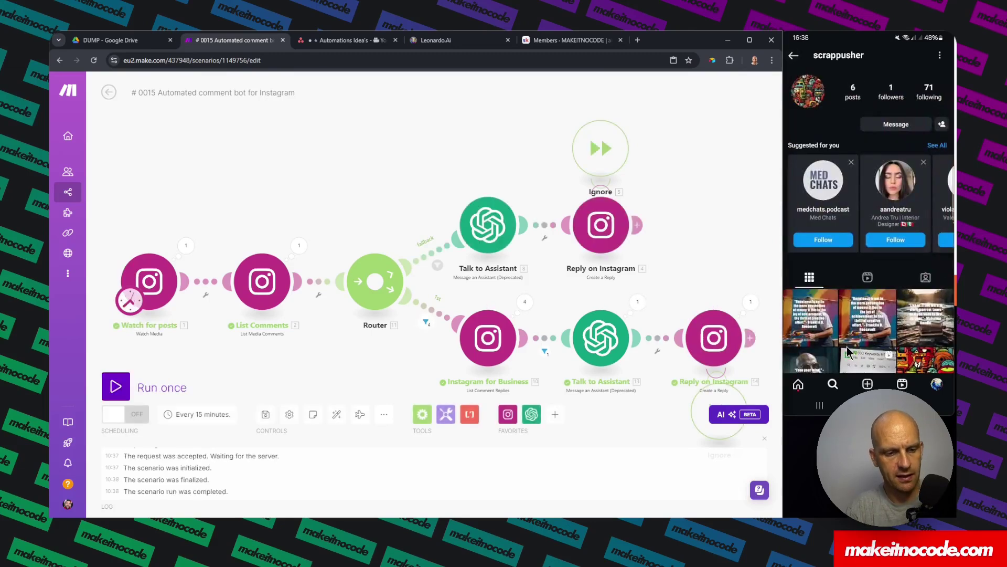
pyautogui.click(848, 350)
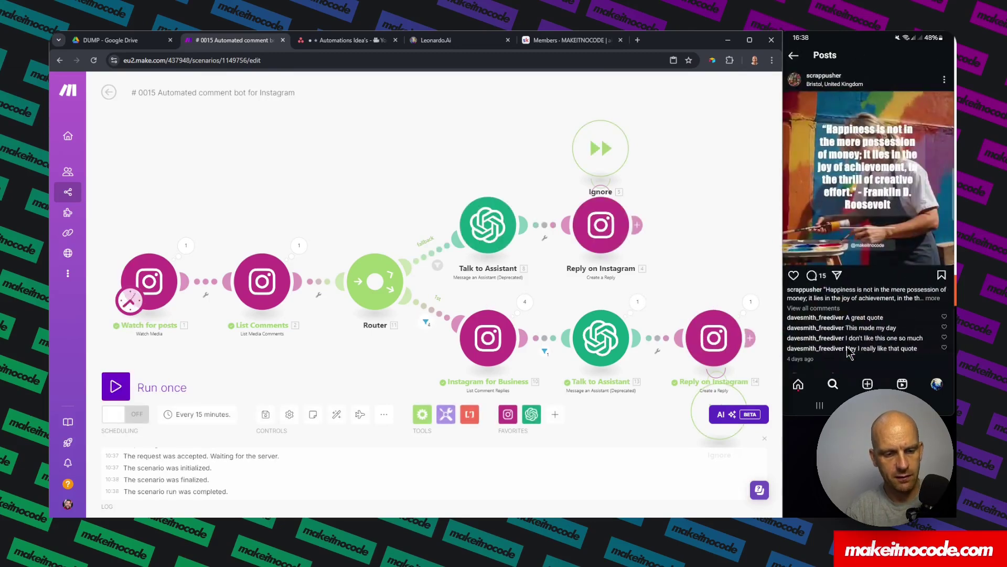
pyautogui.click(849, 350)
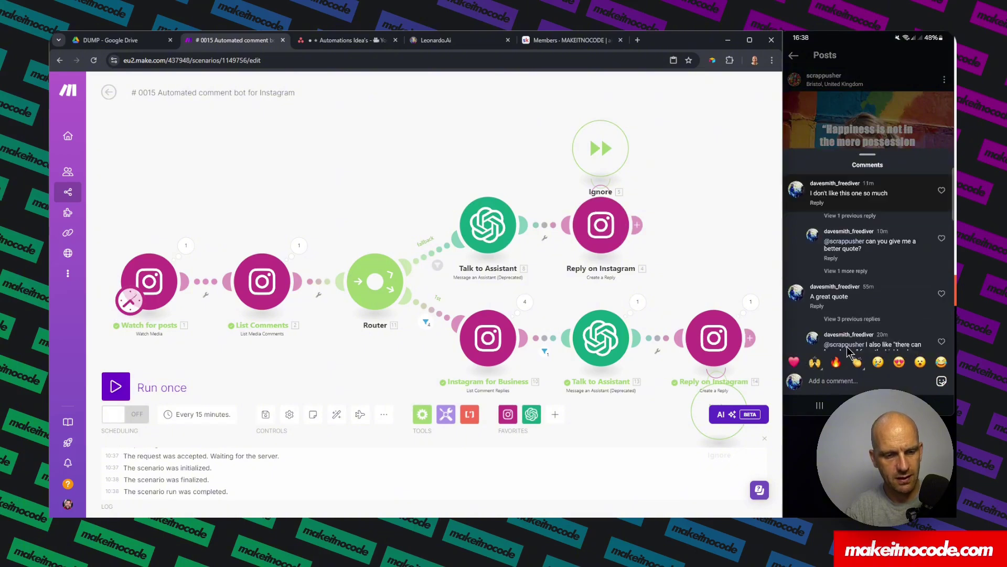
pyautogui.scroll(-3, 846, 346)
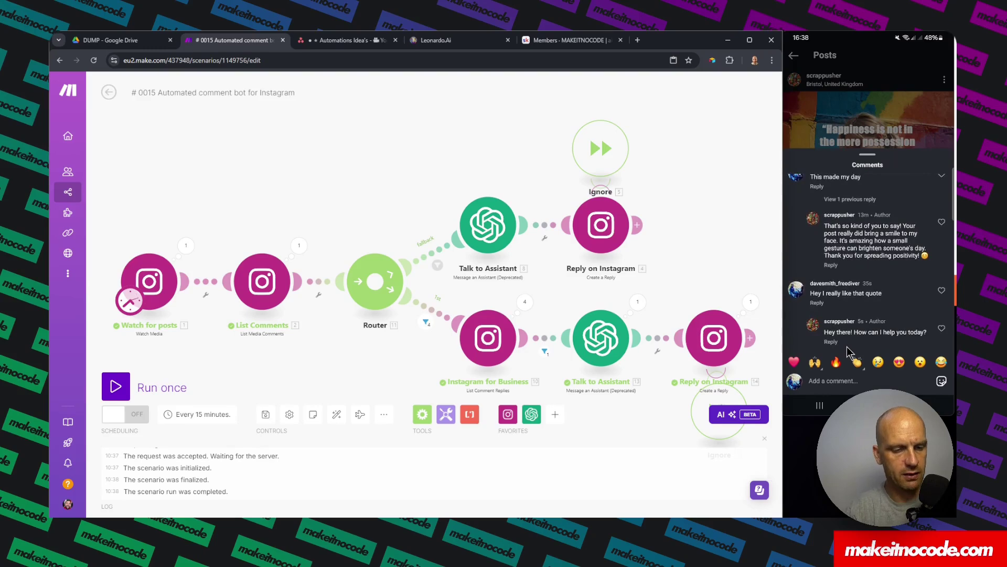
pyautogui.click(847, 347)
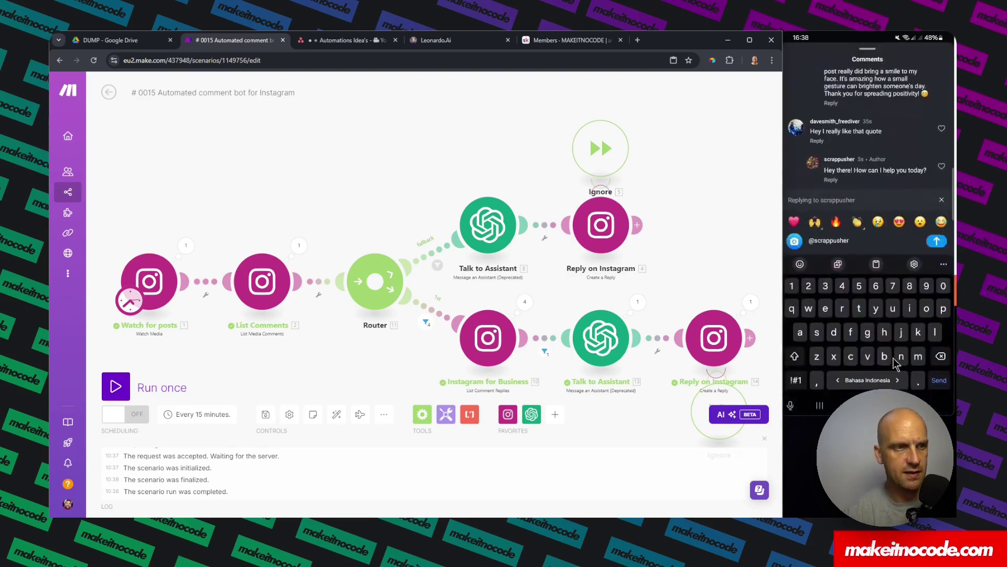
pyautogui.rightClick(155, 298)
pyautogui.click(189, 333)
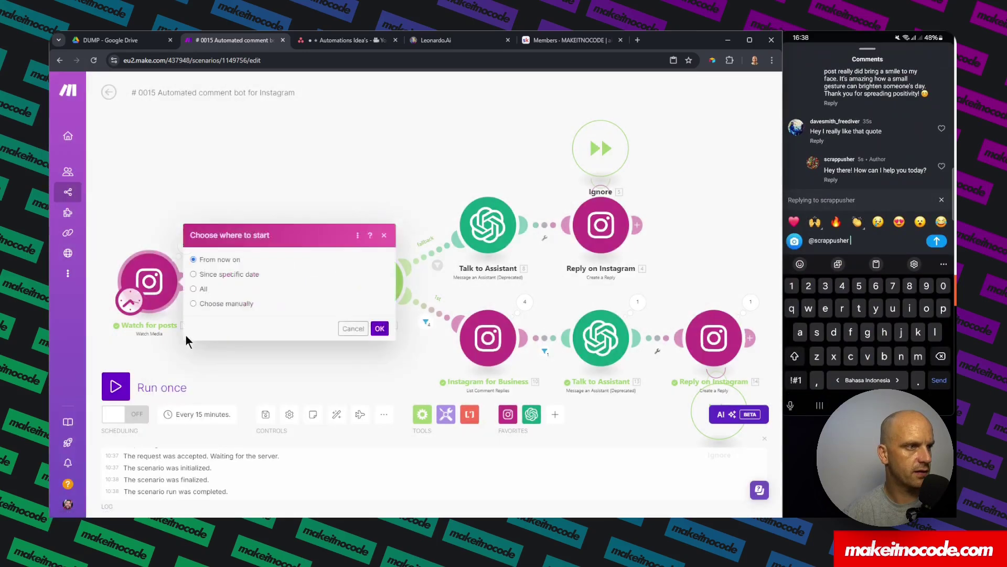
pyautogui.click(193, 304)
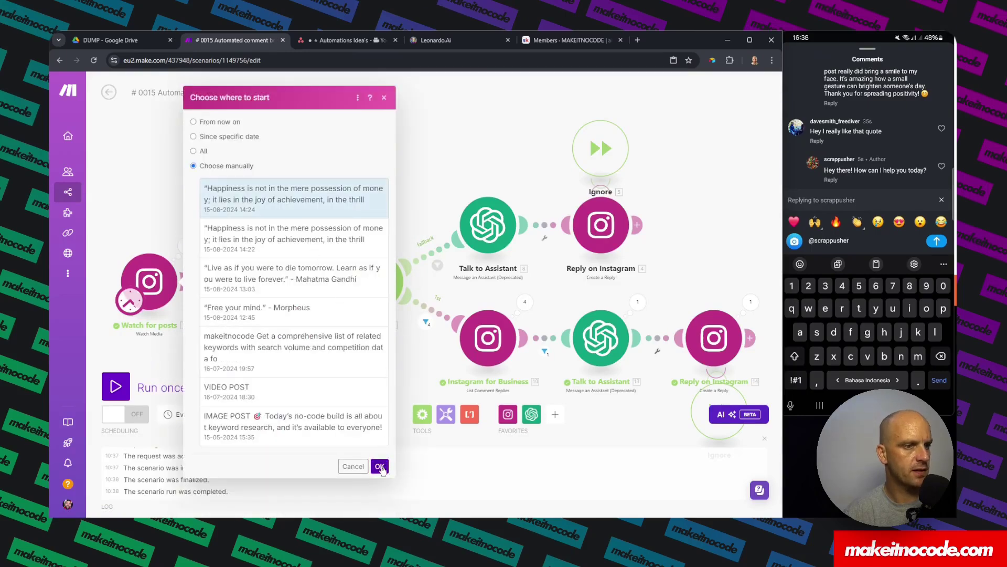
pyautogui.click(380, 466)
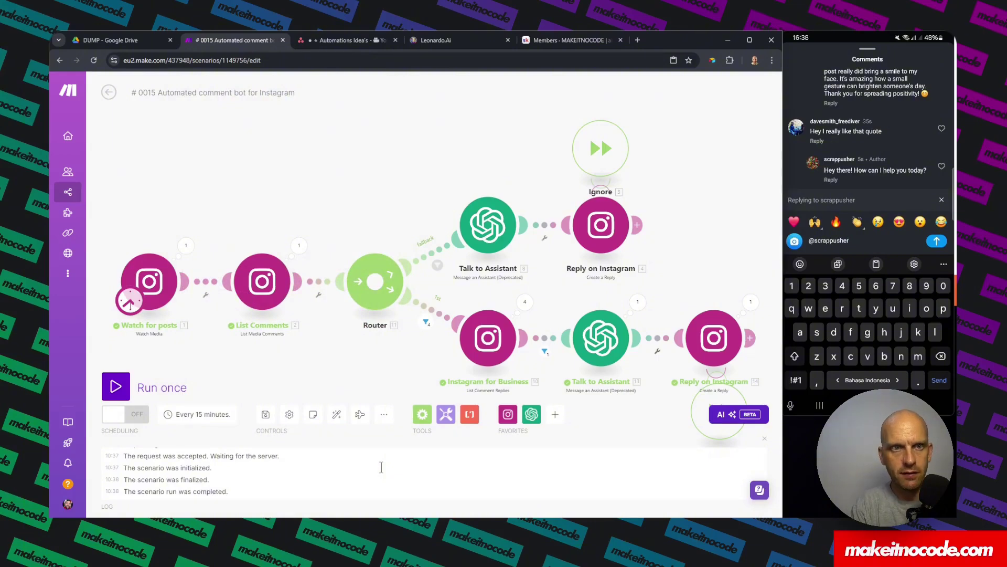
# Reply to the bot's comment with "Gice a motivational quote for the day" and run the scenario once.
pyautogui.write('Gice a')
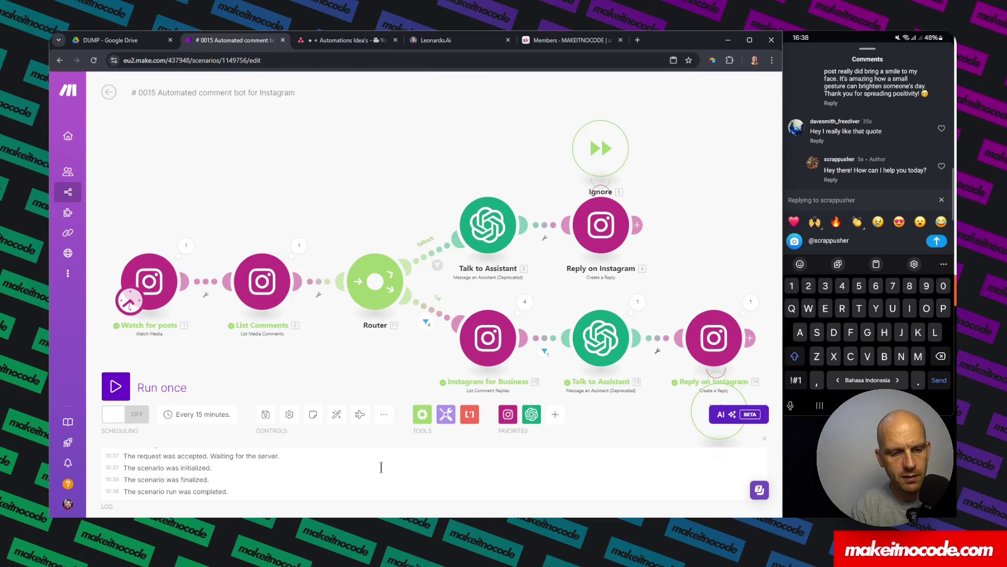
pyautogui.write(' mot')
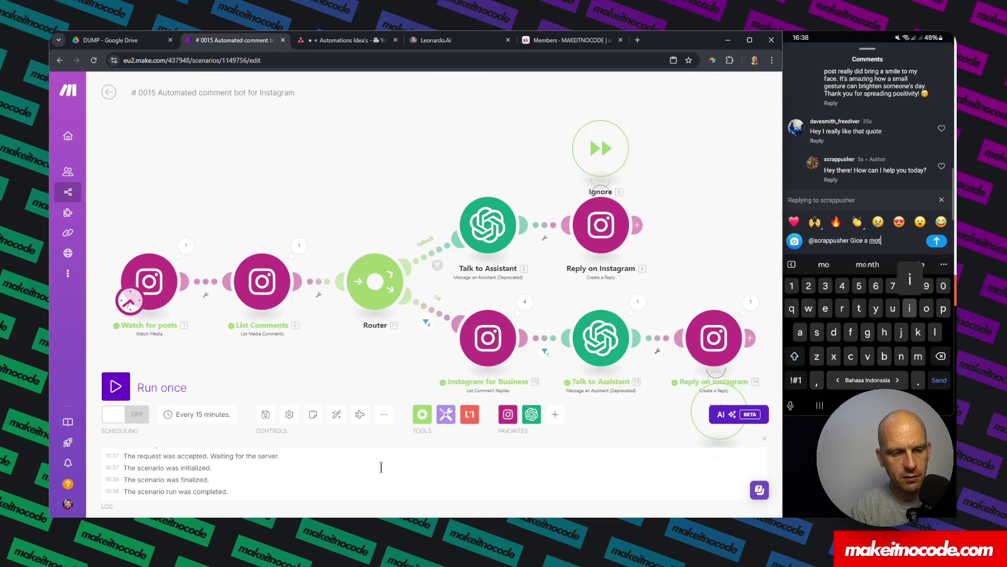
pyautogui.write('ivational quote for the day')
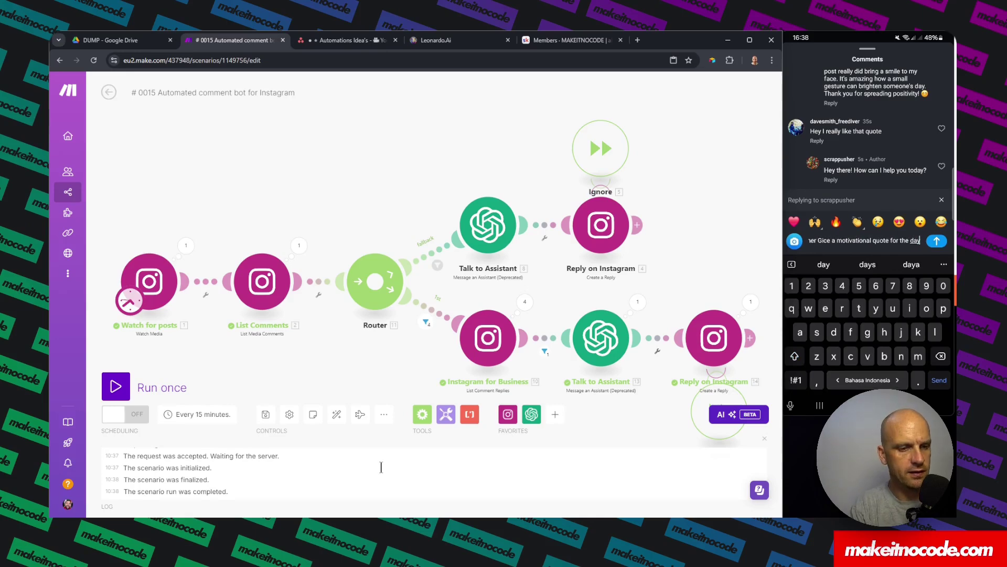
pyautogui.click(118, 386)
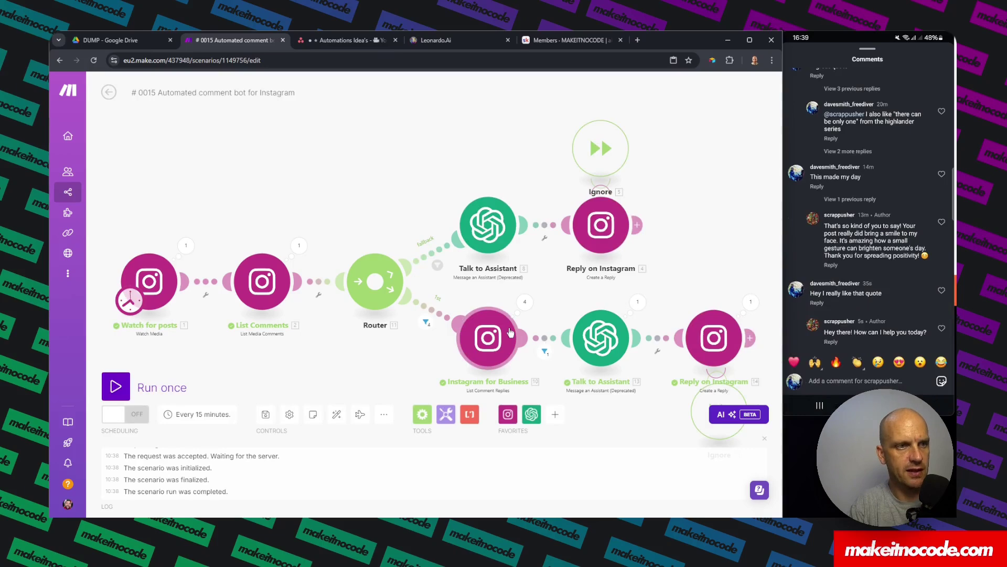
# Examine the List Comment Replies module's run results for operations 4, 3, 2 and 1, including each reply's text.
pyautogui.click(524, 301)
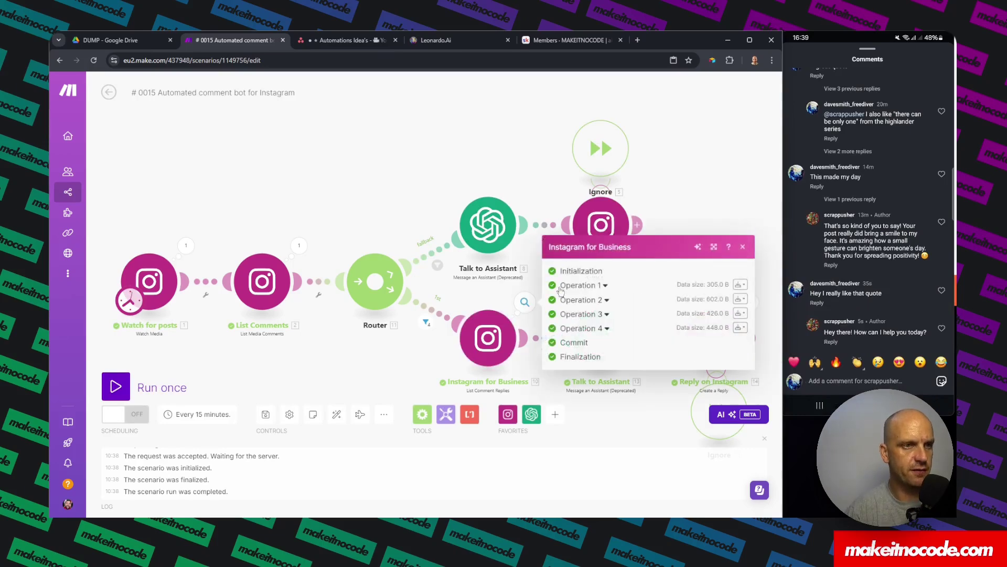
pyautogui.click(589, 328)
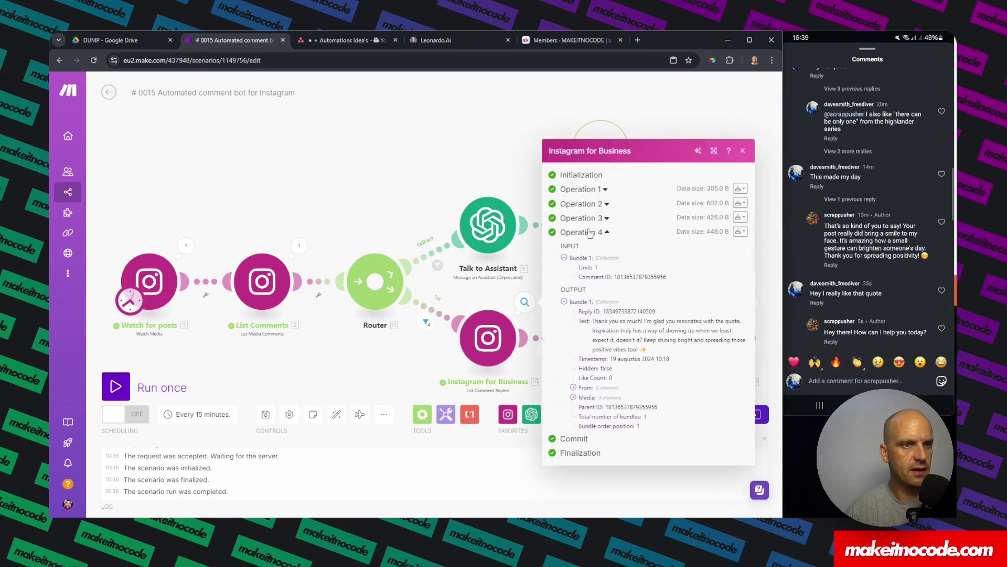
pyautogui.click(589, 234)
pyautogui.click(589, 315)
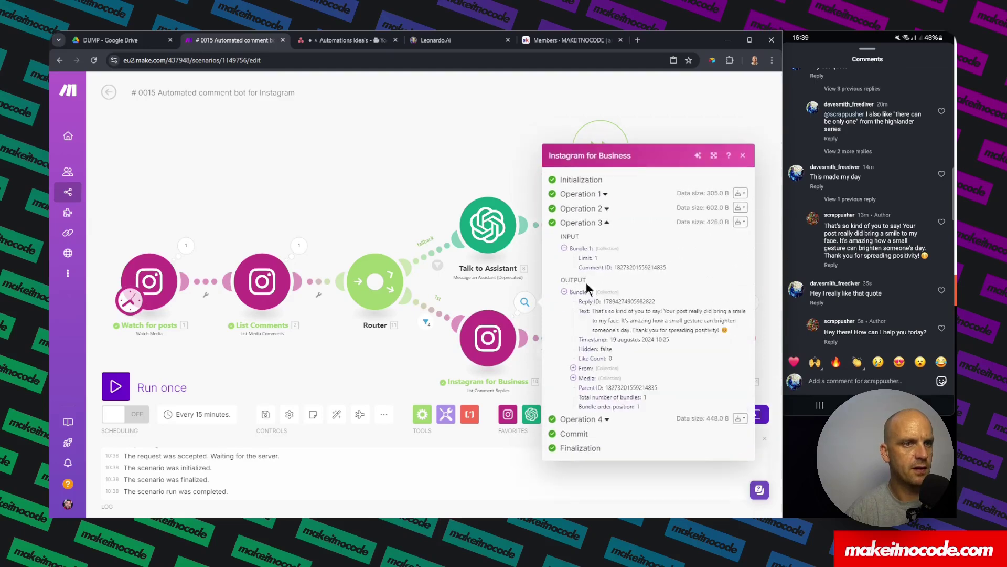
pyautogui.click(588, 222)
pyautogui.click(589, 300)
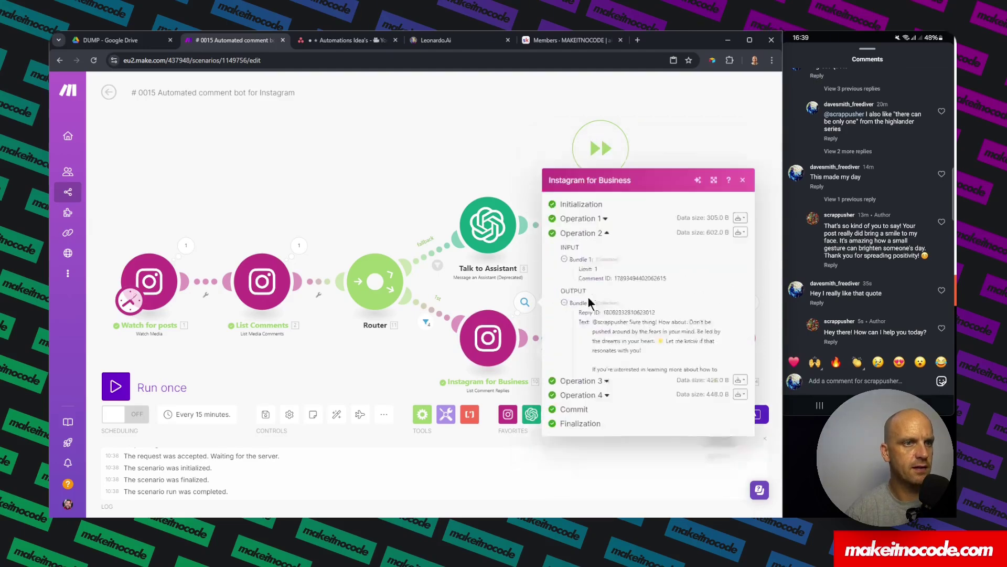
pyautogui.click(585, 162)
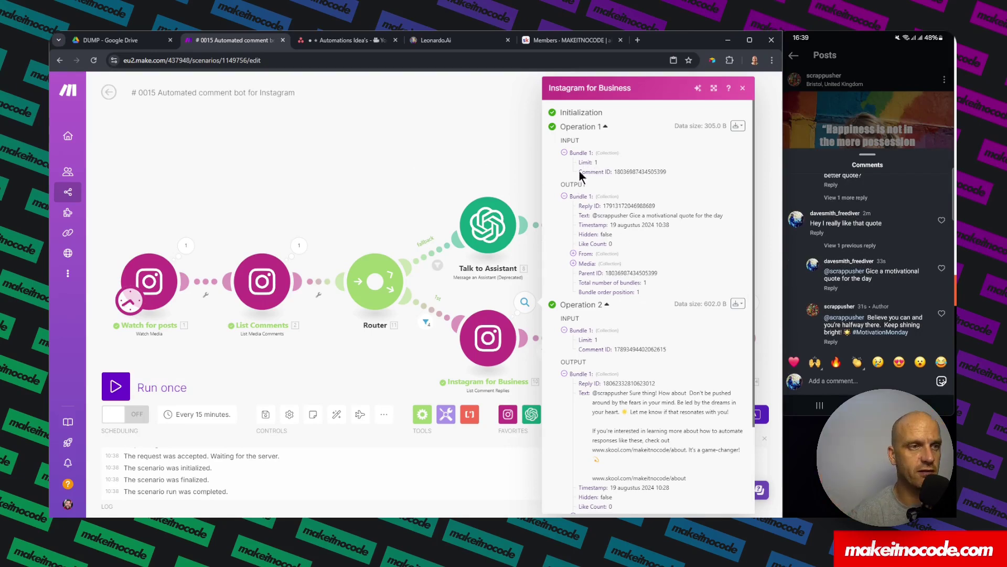
pyautogui.click(743, 89)
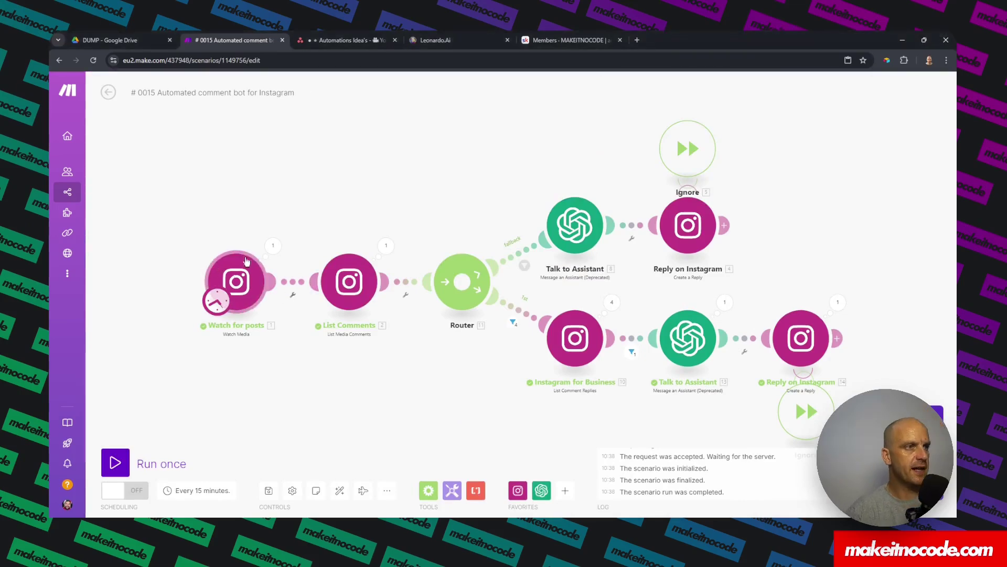
# Review the Watch for posts module's connection, page and limit settings, including the form for creating a new connection.
pyautogui.click(241, 287)
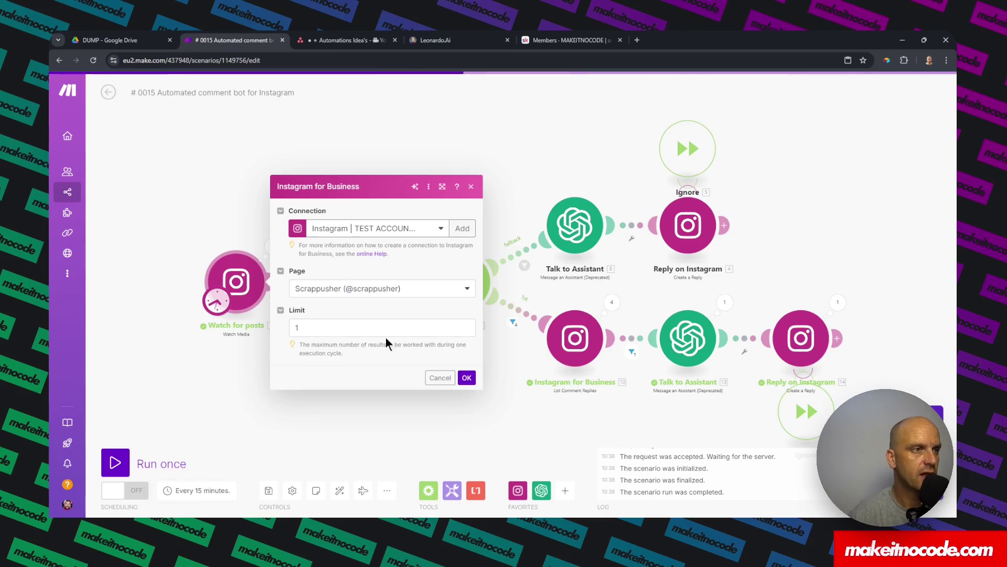
pyautogui.click(460, 229)
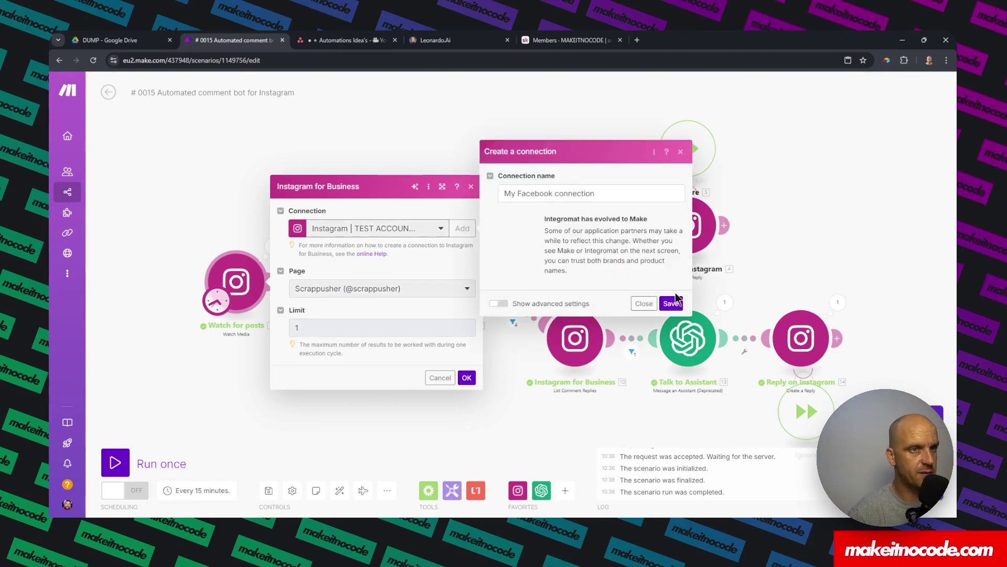
pyautogui.click(467, 378)
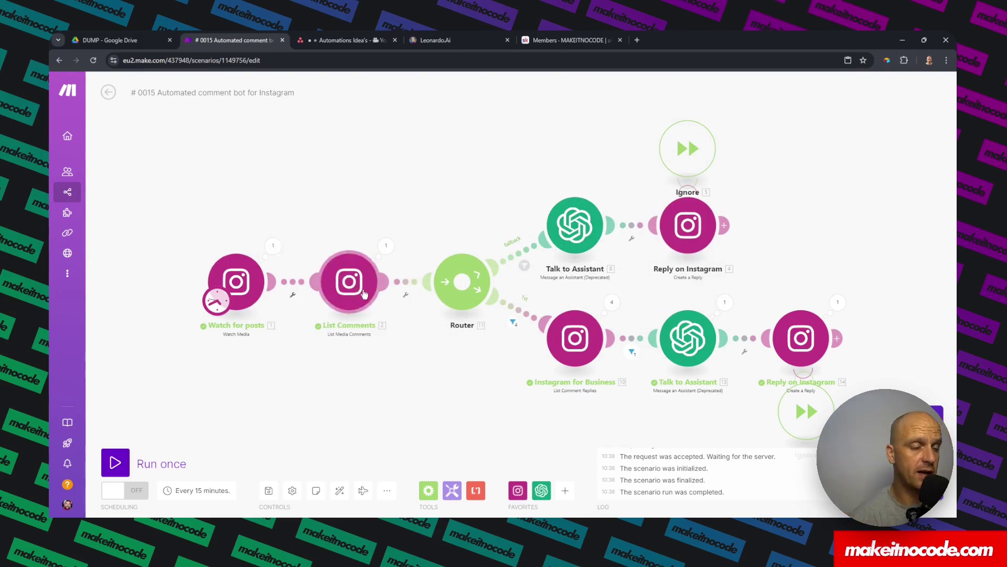
# Review the List Comments module's connection, Media ID and limit settings along with its output bundles from the last run.
pyautogui.click(387, 247)
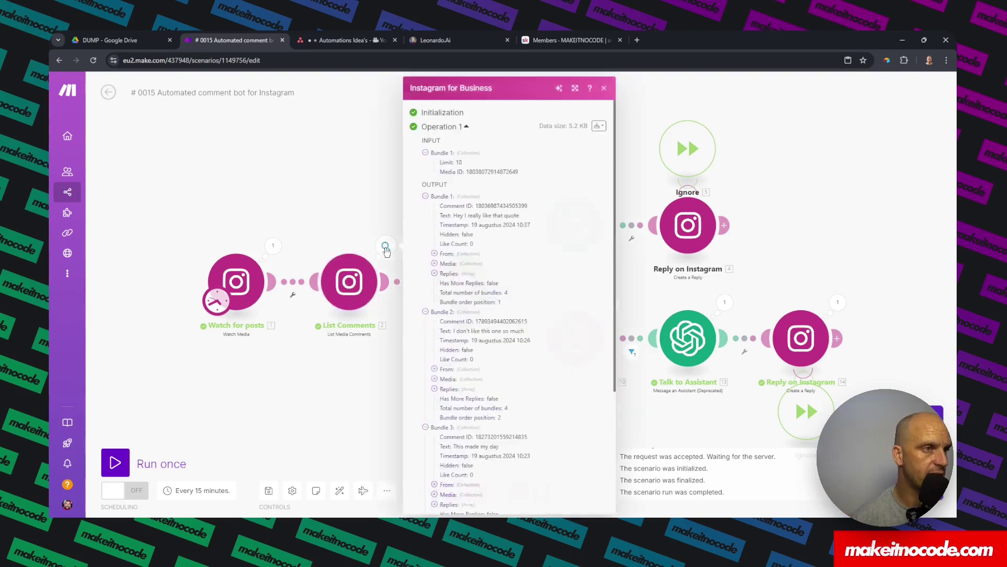
pyautogui.click(357, 278)
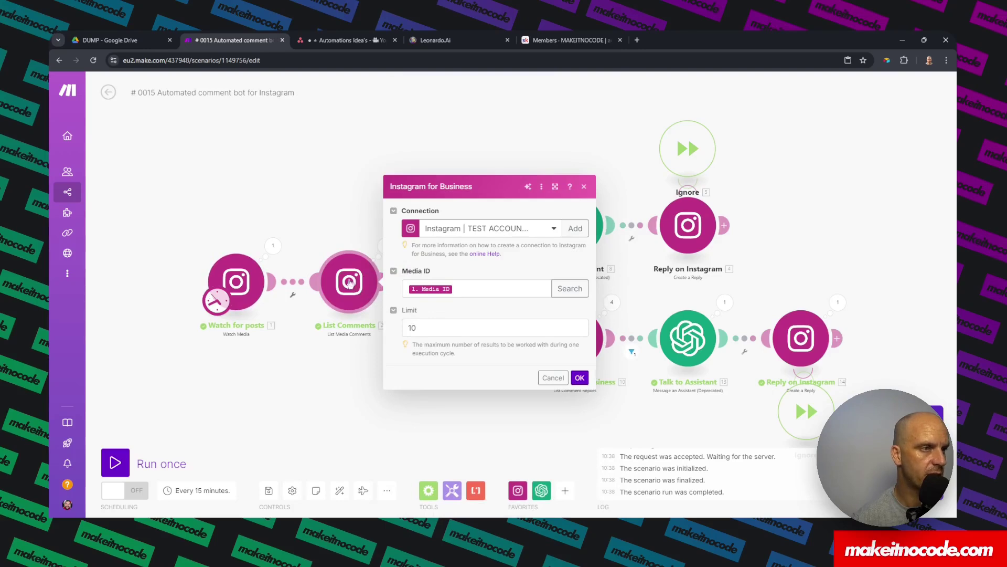
pyautogui.click(352, 210)
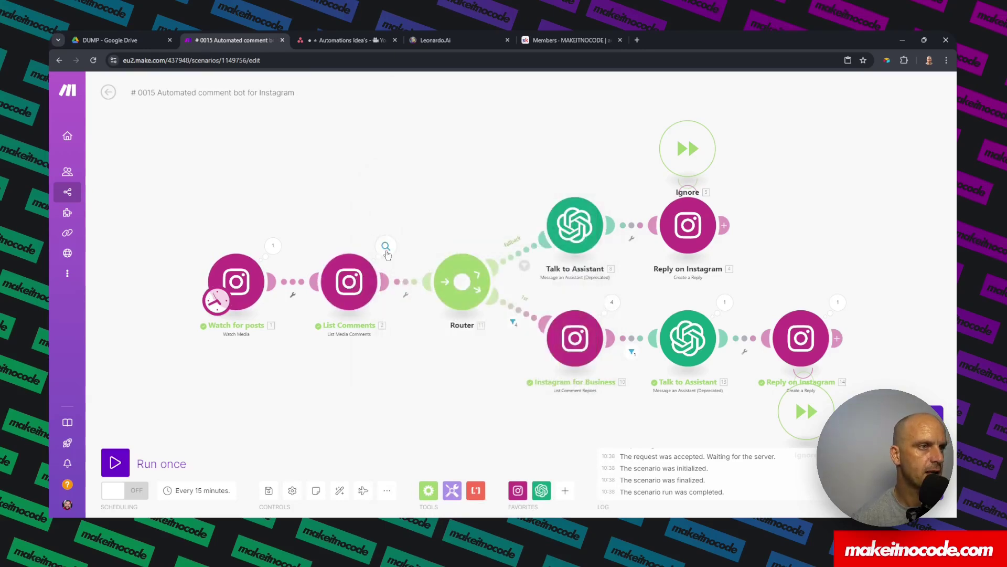
pyautogui.click(386, 251)
pyautogui.scroll(-4, 459, 257)
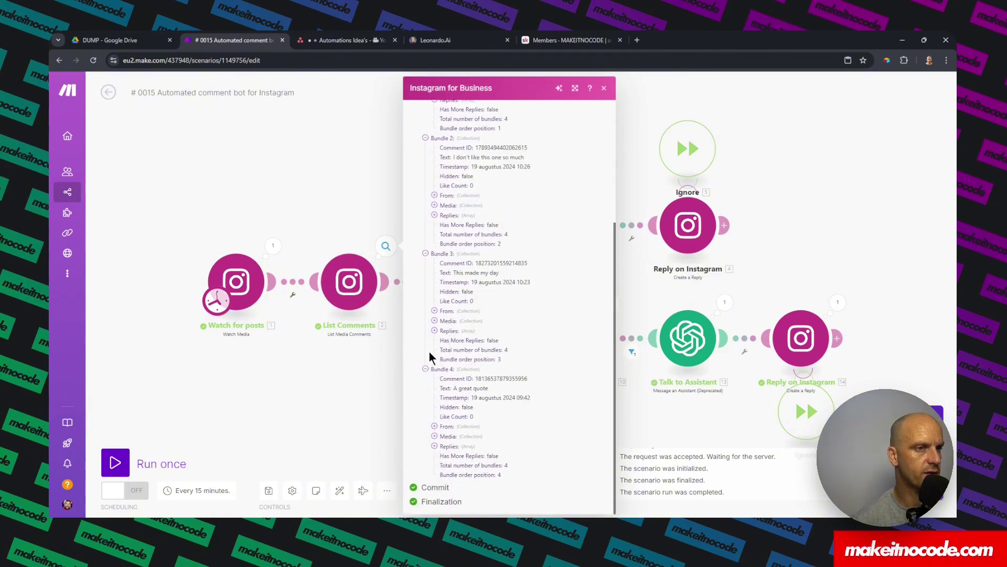
pyautogui.scroll(2, 431, 236)
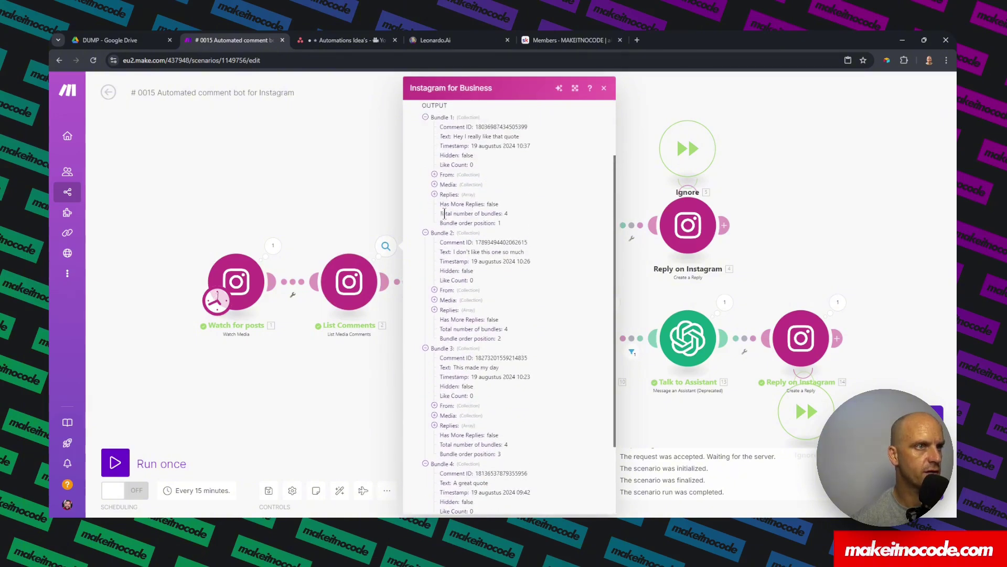
# Examine both replies in Bundle 1 of the List Comments output, including the sender details of each.
pyautogui.click(434, 195)
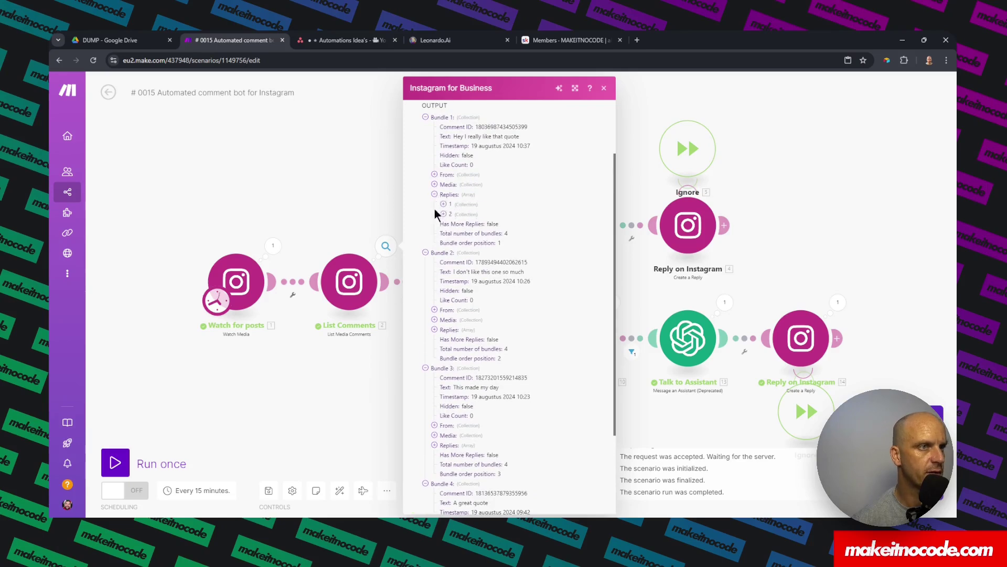
pyautogui.click(444, 214)
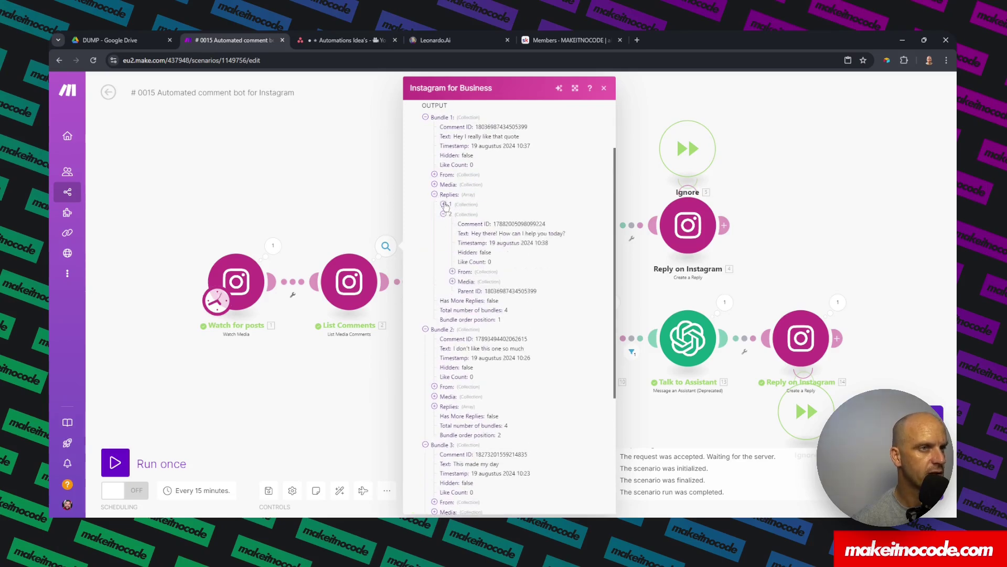
pyautogui.click(444, 205)
pyautogui.click(452, 348)
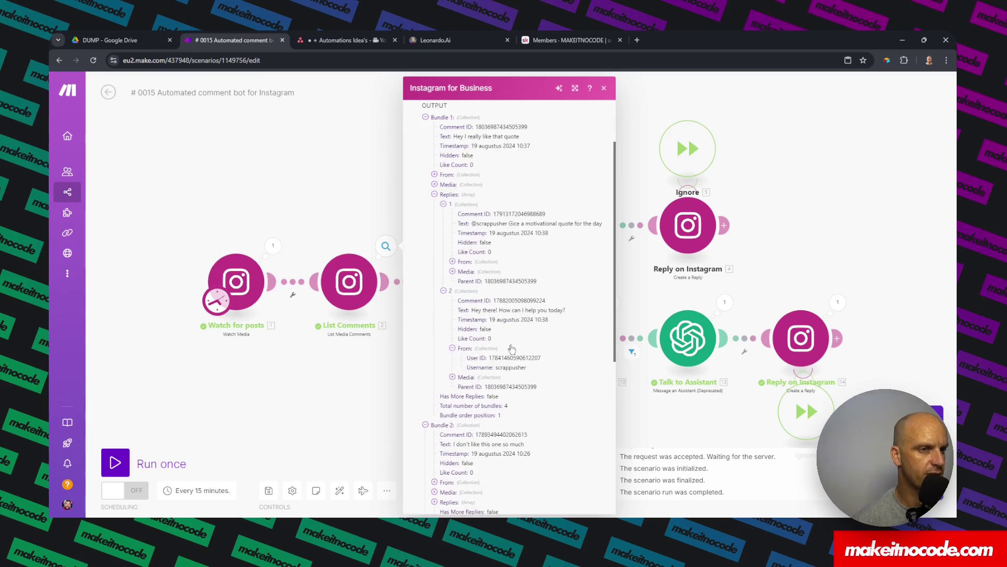
pyautogui.click(452, 262)
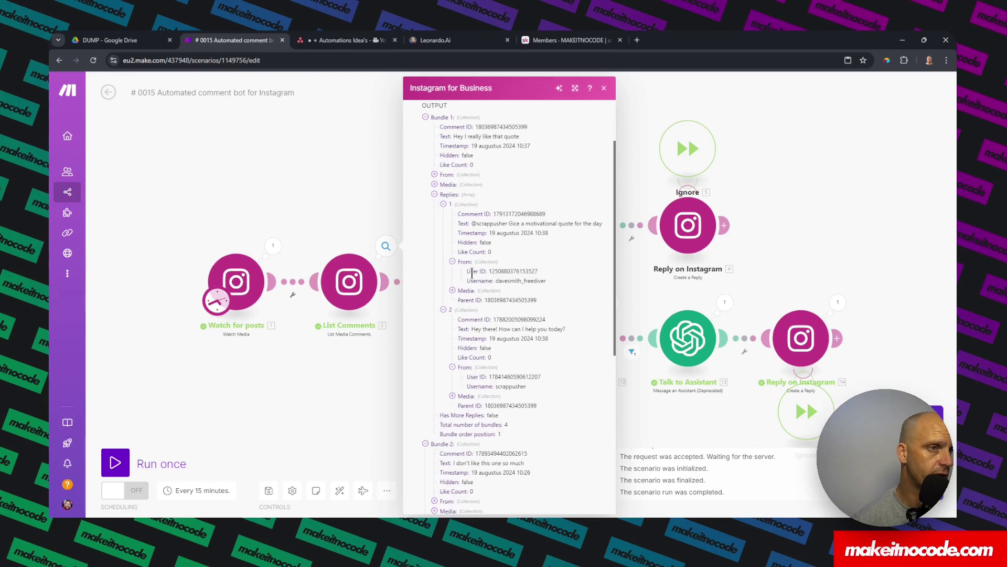
pyautogui.doubleClick(514, 281)
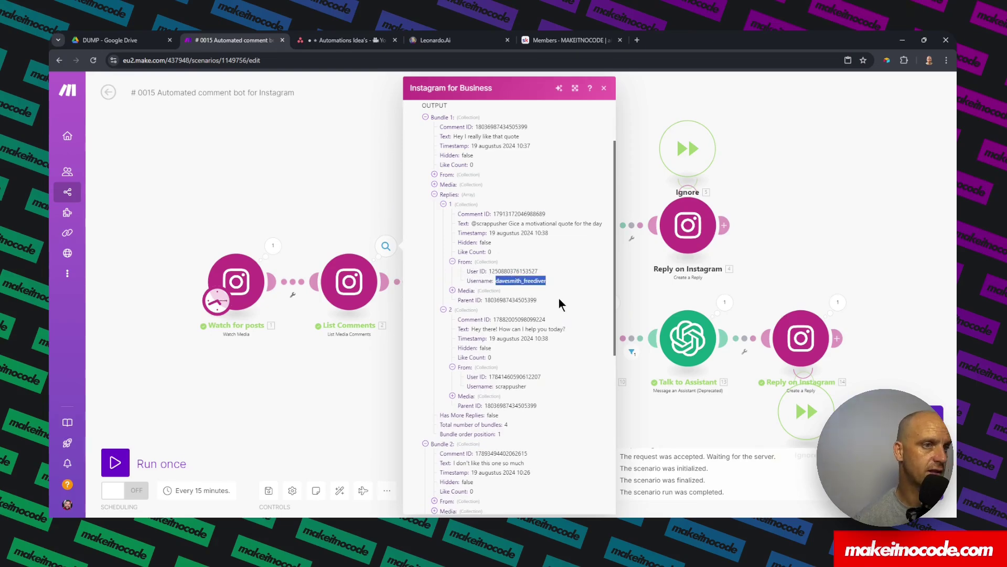
# Examine the media ID and the first two replies in Bundle 2 of the List Comments output.
pyautogui.scroll(-5, 492, 310)
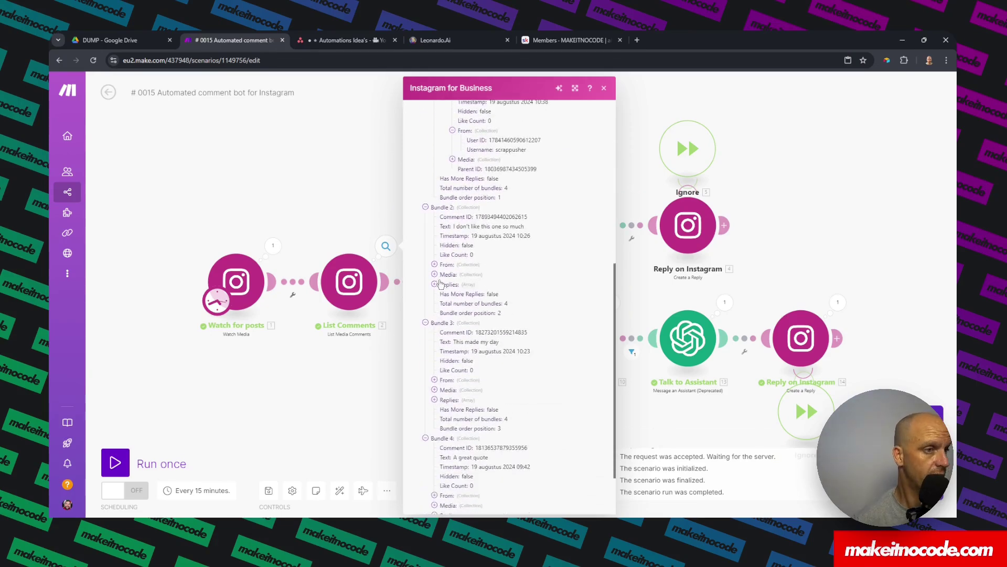
pyautogui.click(435, 275)
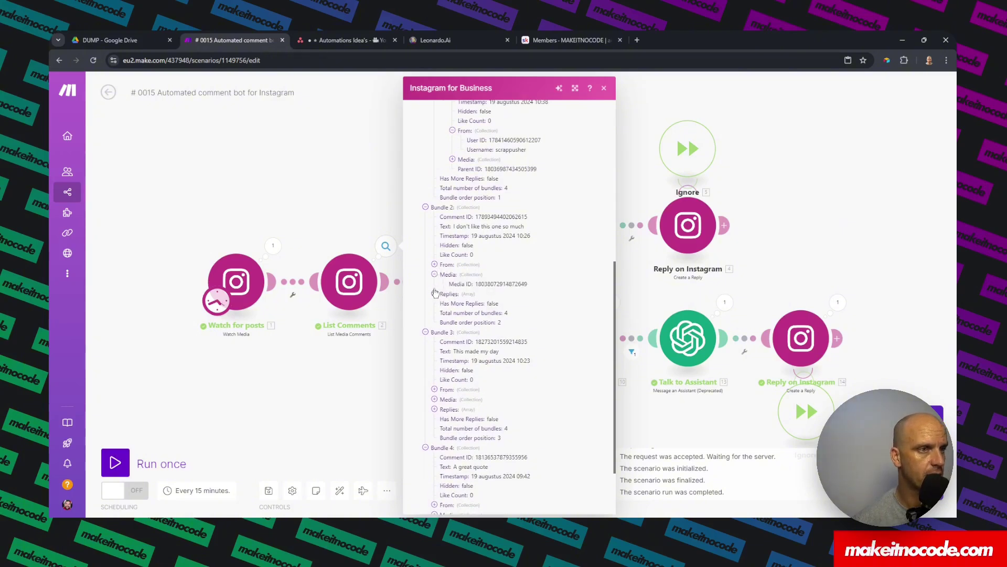
pyautogui.click(435, 293)
pyautogui.click(444, 303)
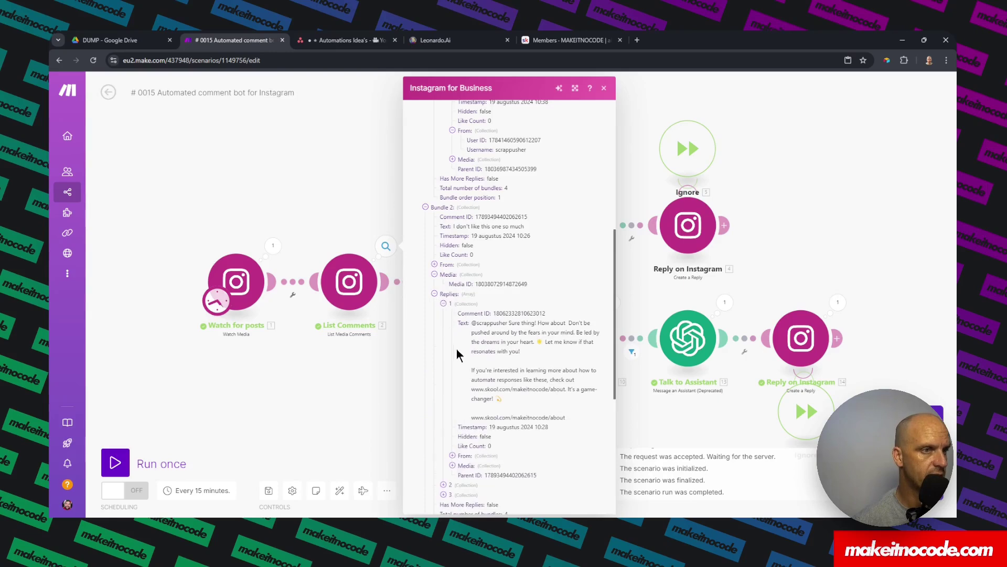
pyautogui.scroll(-2, 457, 349)
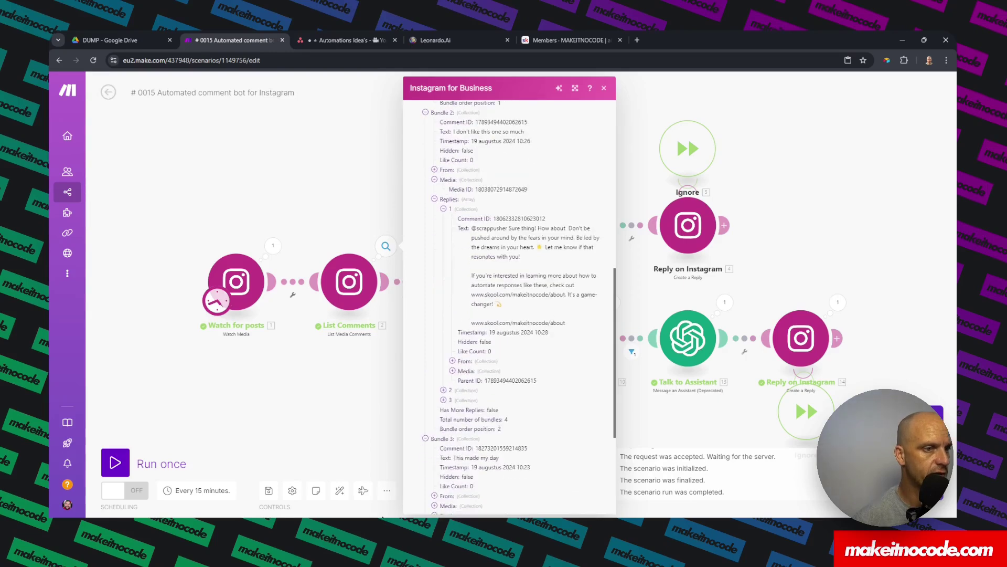
pyautogui.click(443, 390)
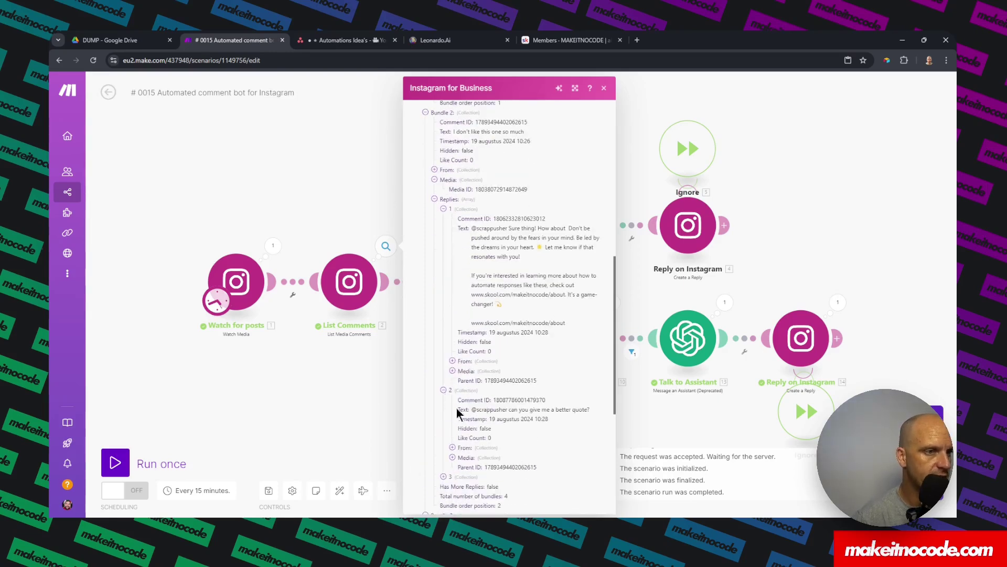
pyautogui.click(291, 375)
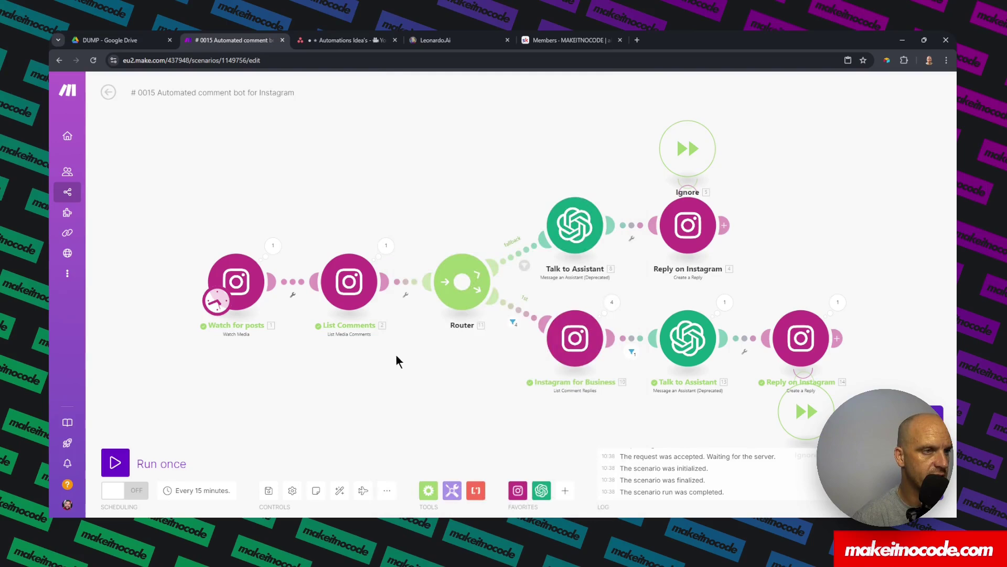
# Review the filter conditions on the router's fallback route and 1st route, including the fields available under Replies and its From collection.
pyautogui.click(519, 262)
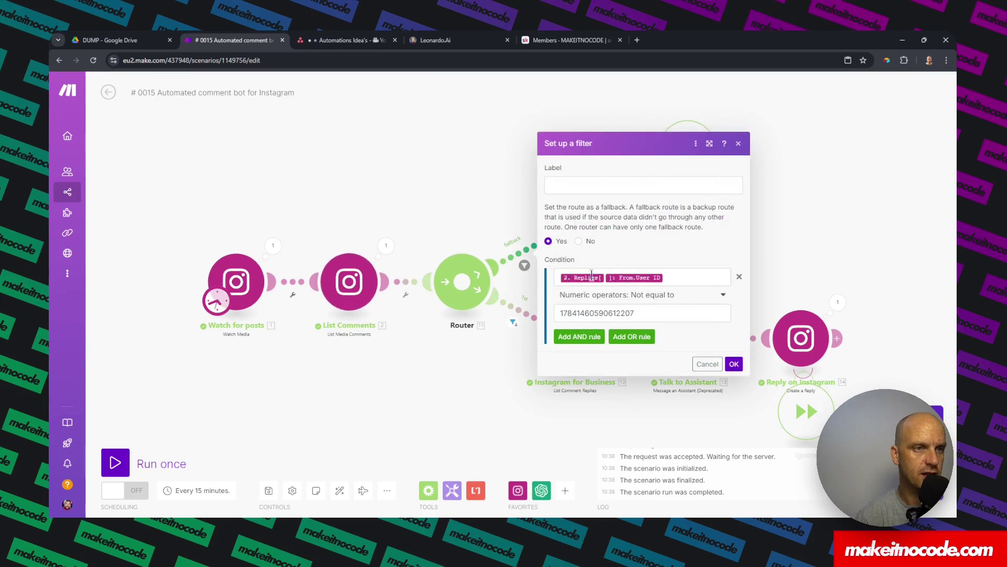
pyautogui.click(592, 276)
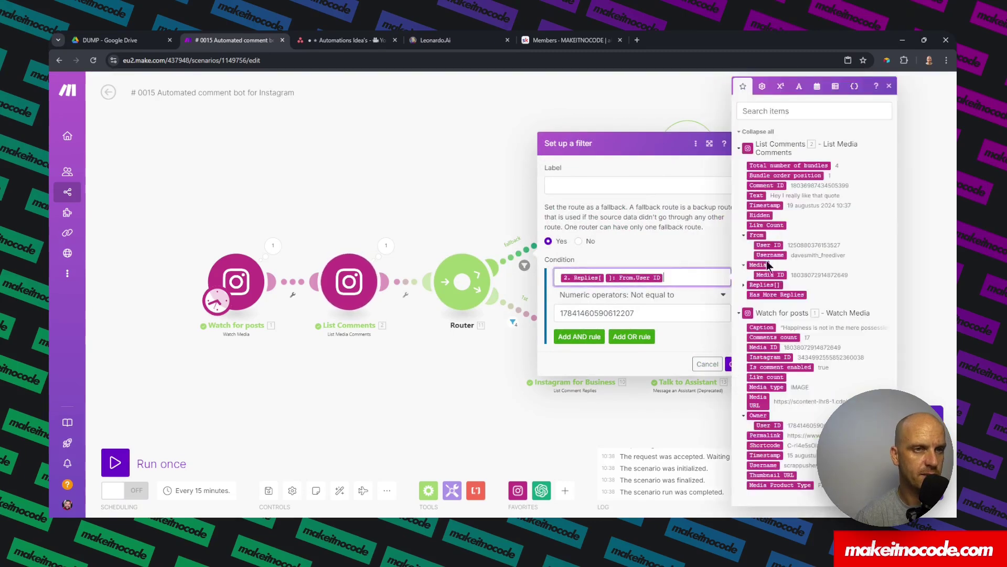
pyautogui.click(748, 285)
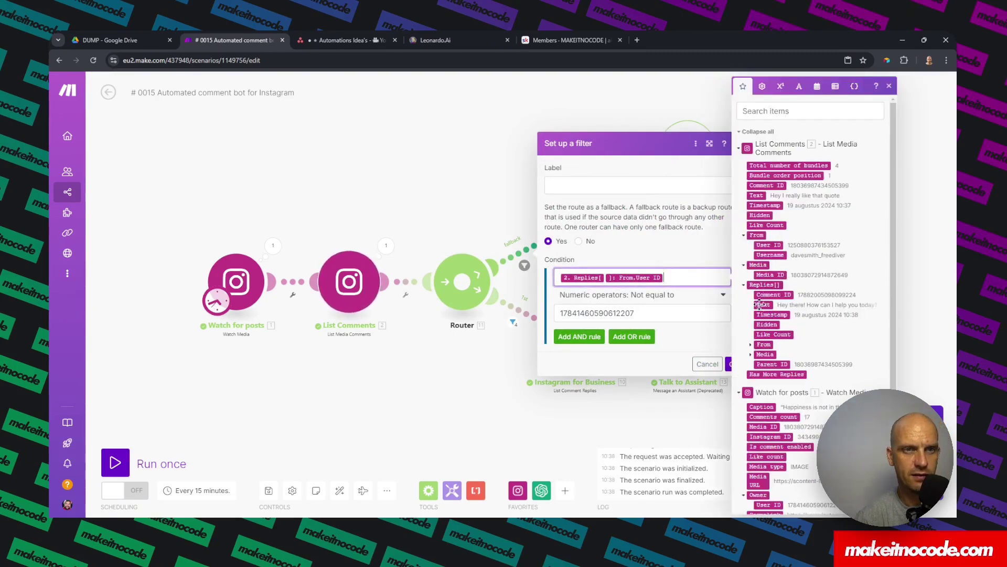
pyautogui.click(751, 346)
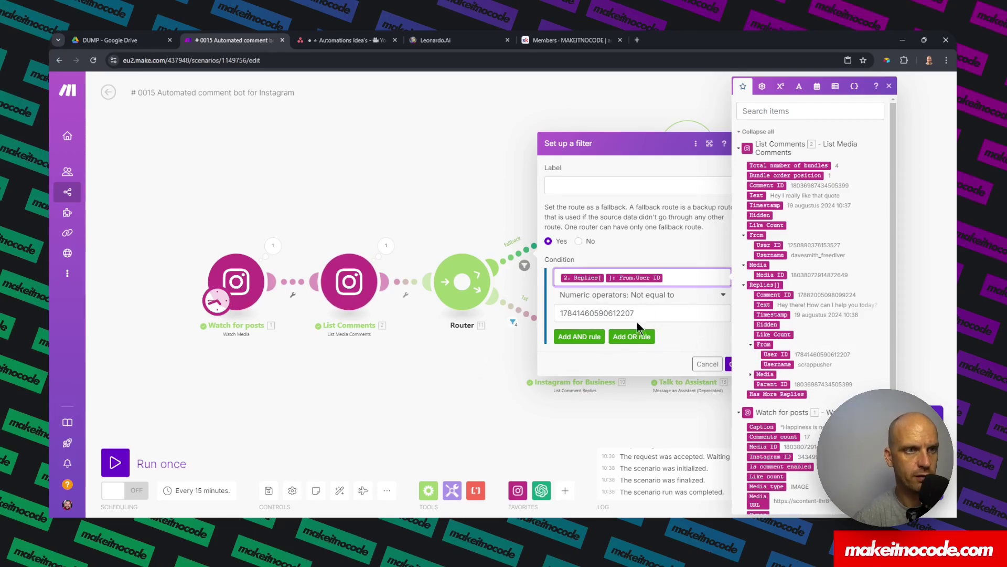
pyautogui.click(488, 160)
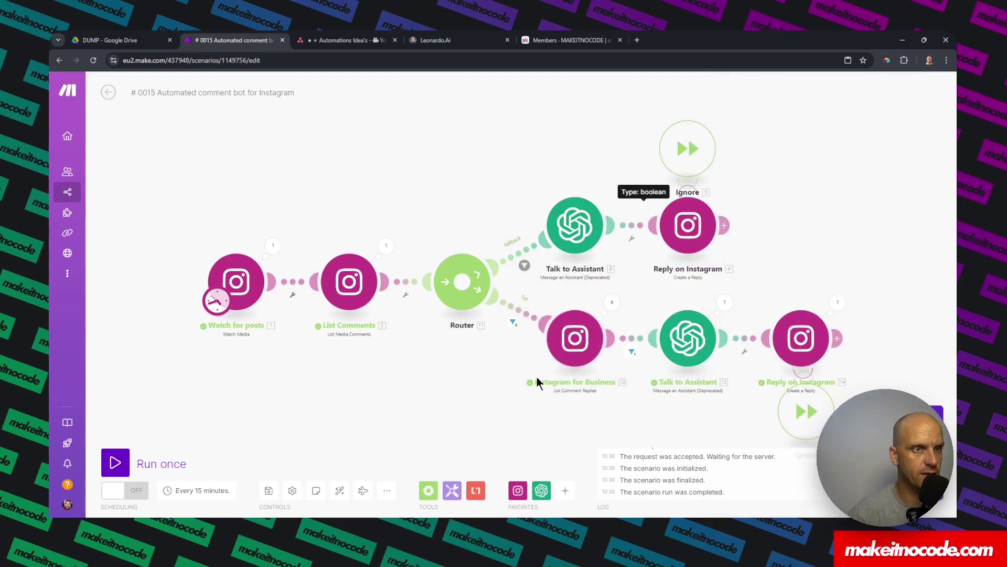
pyautogui.click(525, 313)
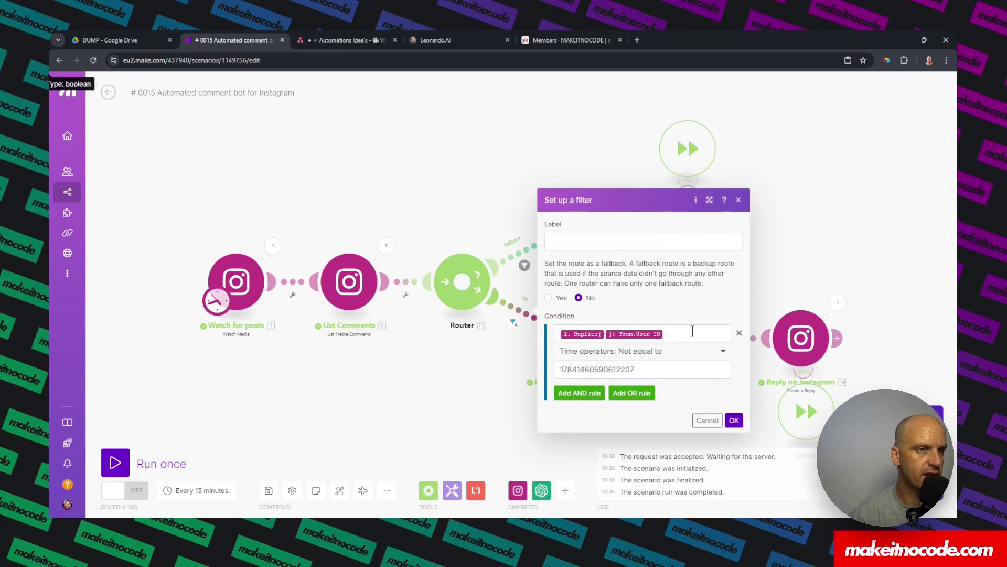
pyautogui.click(734, 421)
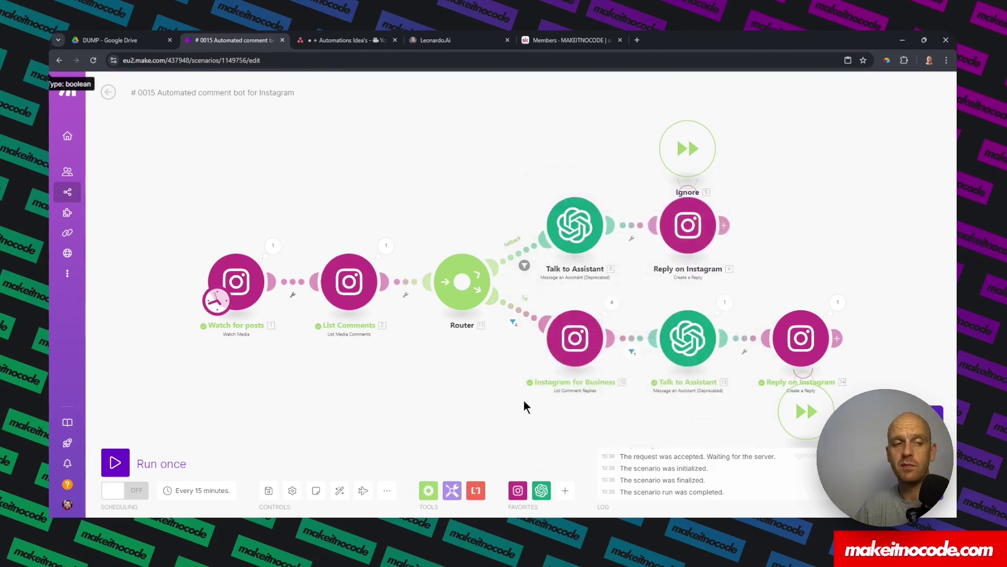
# Review the message prompt, assistant and thread settings of the fallback route's Talk to Assistant module.
pyautogui.click(575, 225)
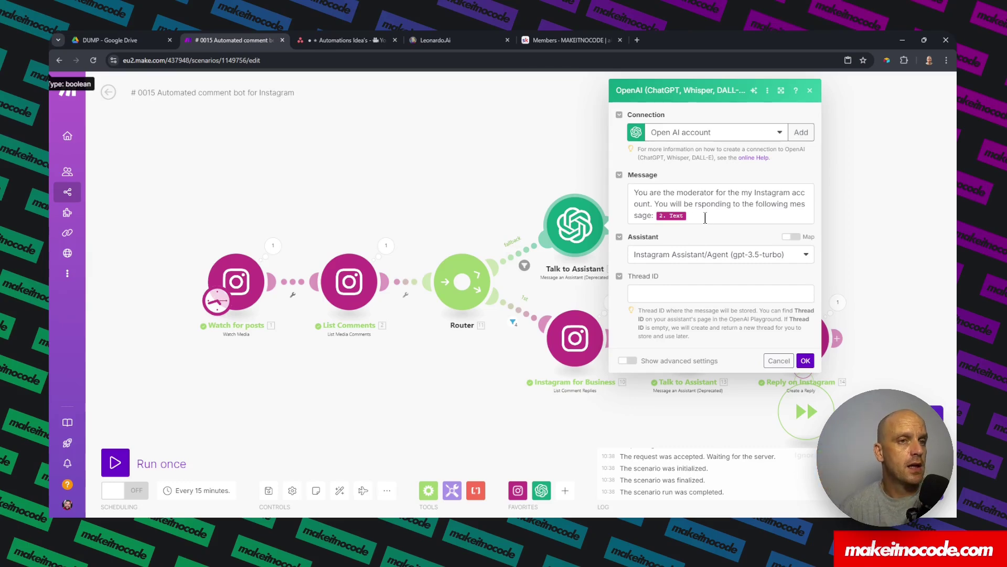
pyautogui.click(805, 360)
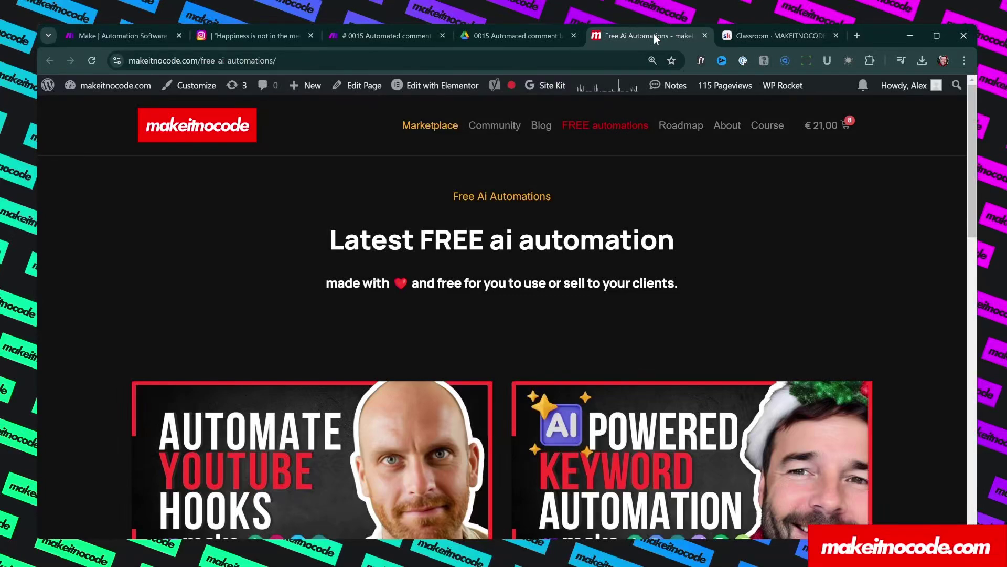
# Browse makeitnocode.com's Free Ai Automations page and the MAKEITNOCODE classroom on Skool.
pyautogui.scroll(-5, 740, 209)
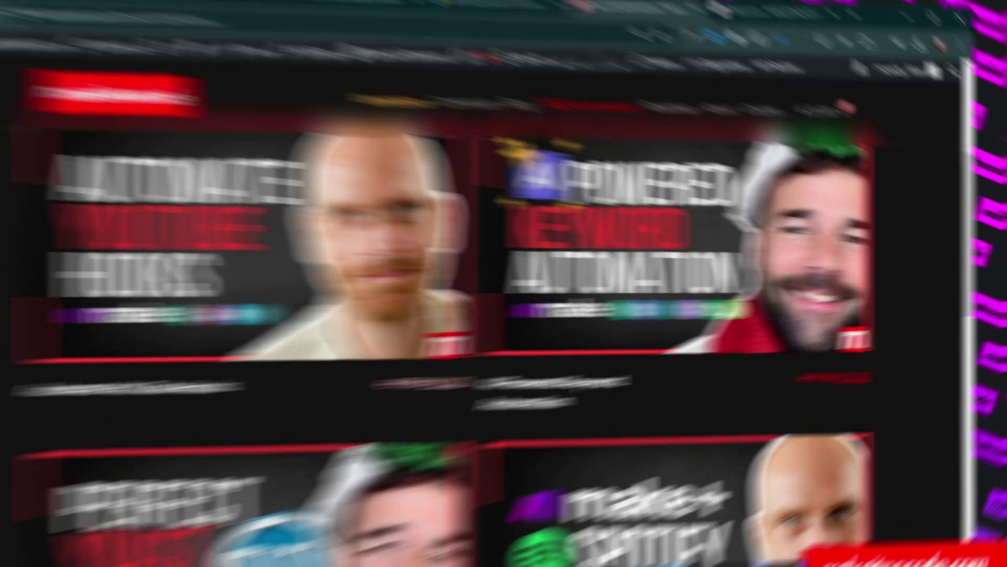
pyautogui.scroll(-2, 497, 262)
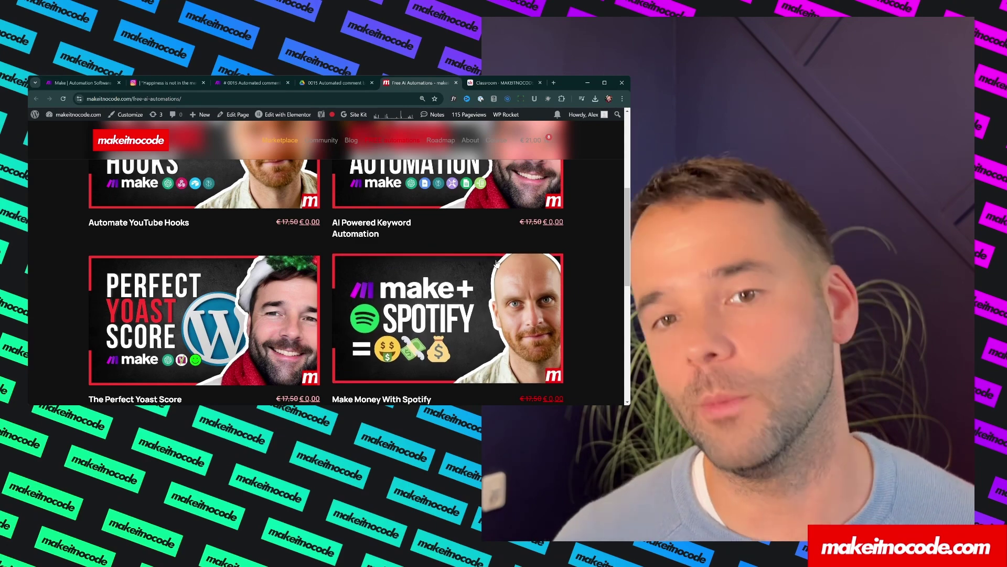
pyautogui.scroll(5, 392, 282)
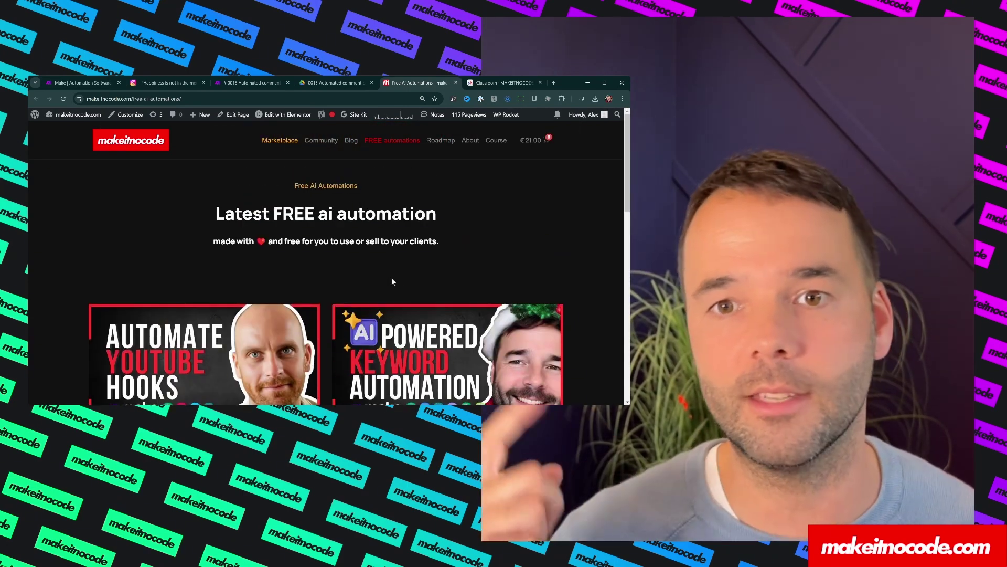
pyautogui.click(482, 84)
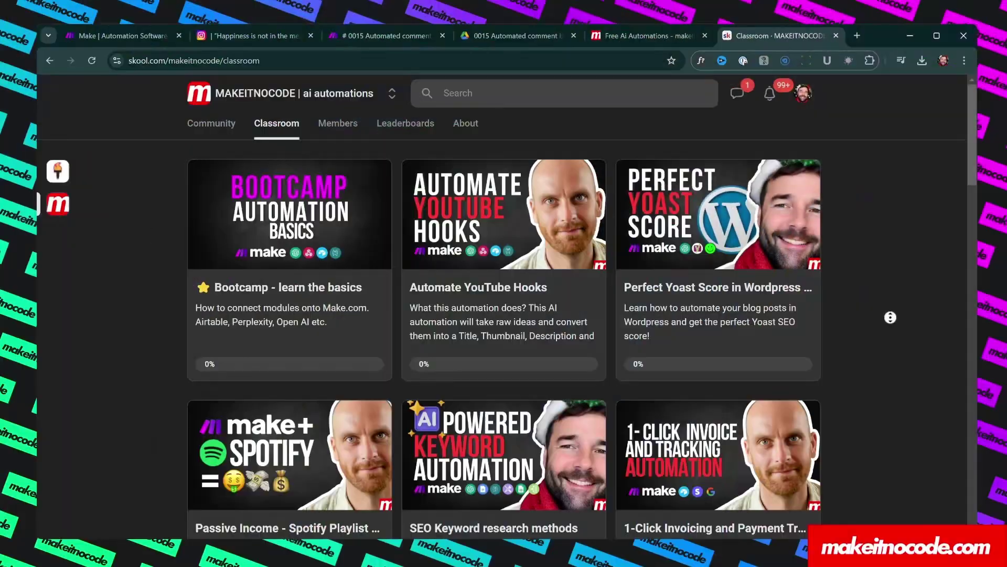
pyautogui.middleClick(890, 318)
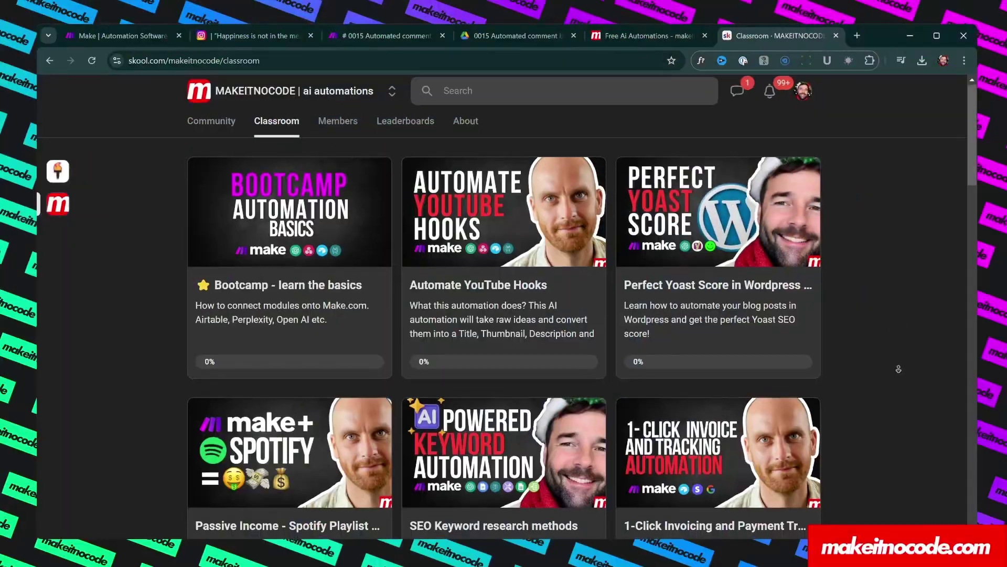